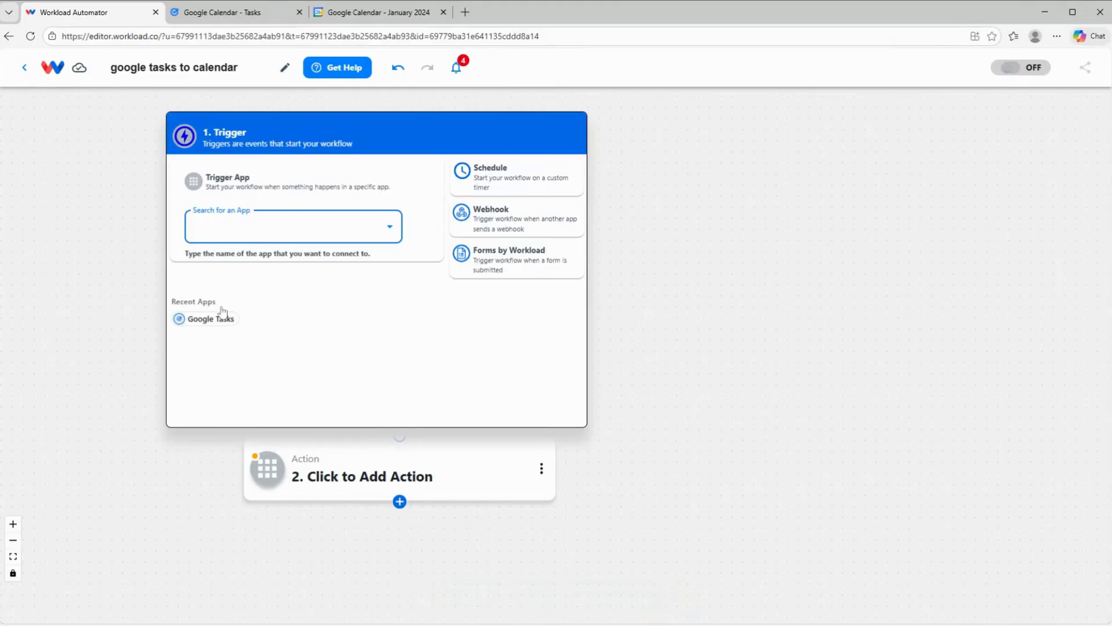
Set the workflow's trigger app to Google Tasks with the New Task event
text(google)
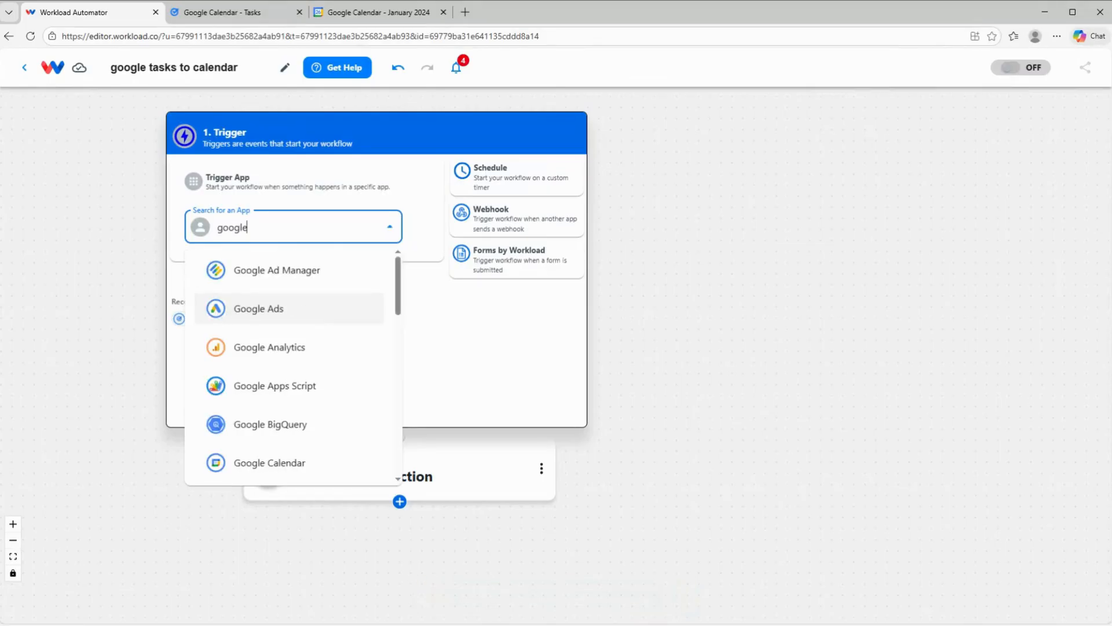
text( tas)
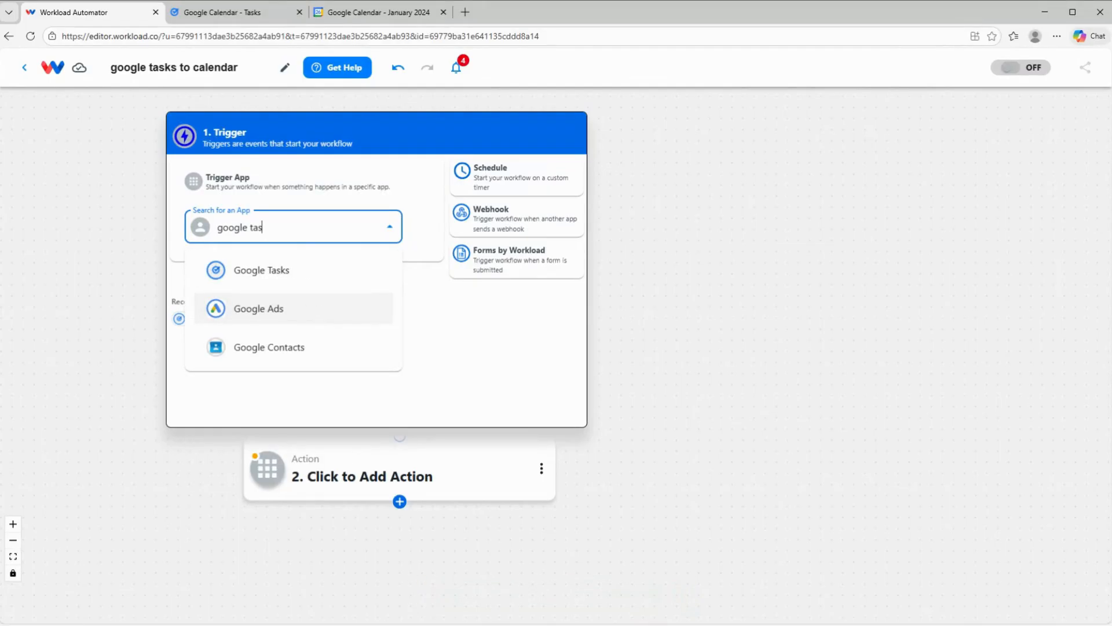
click(298, 276)
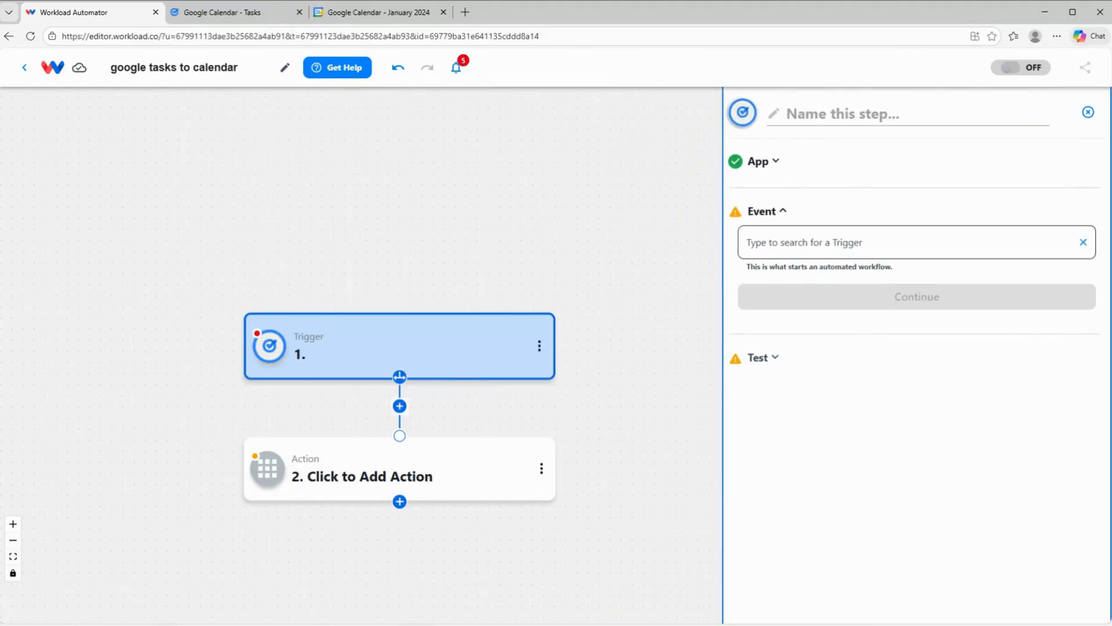
click(915, 242)
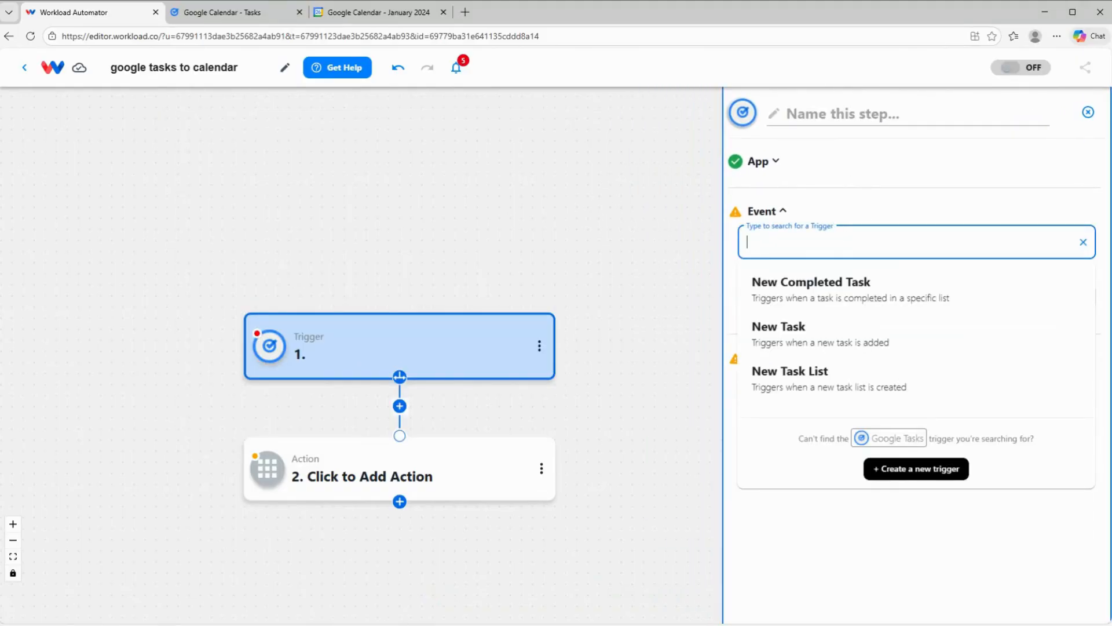
click(826, 342)
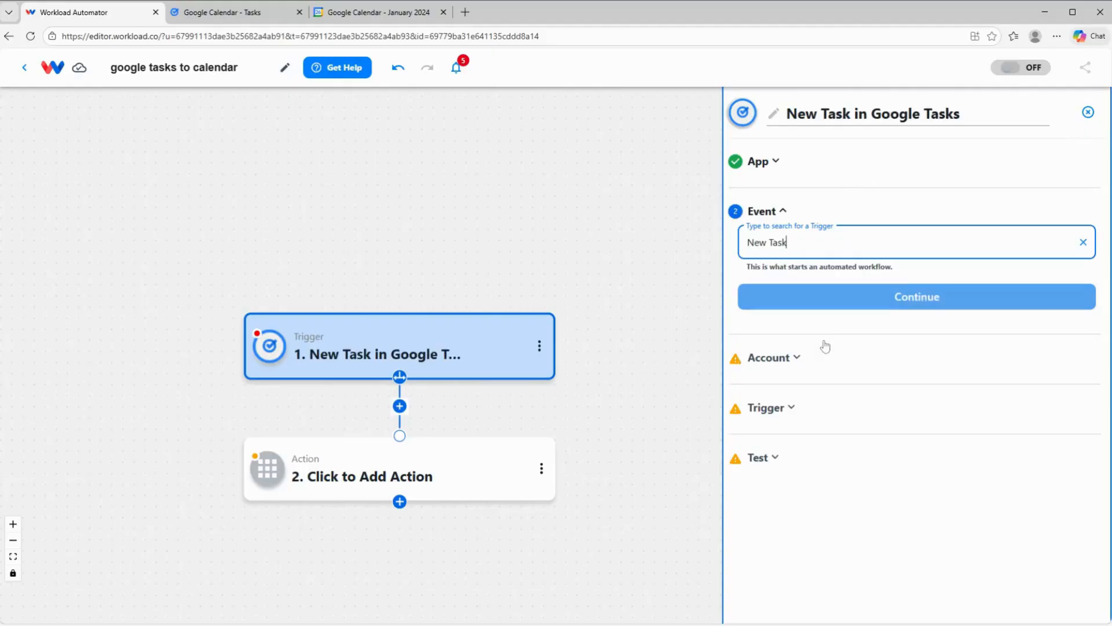
click(849, 296)
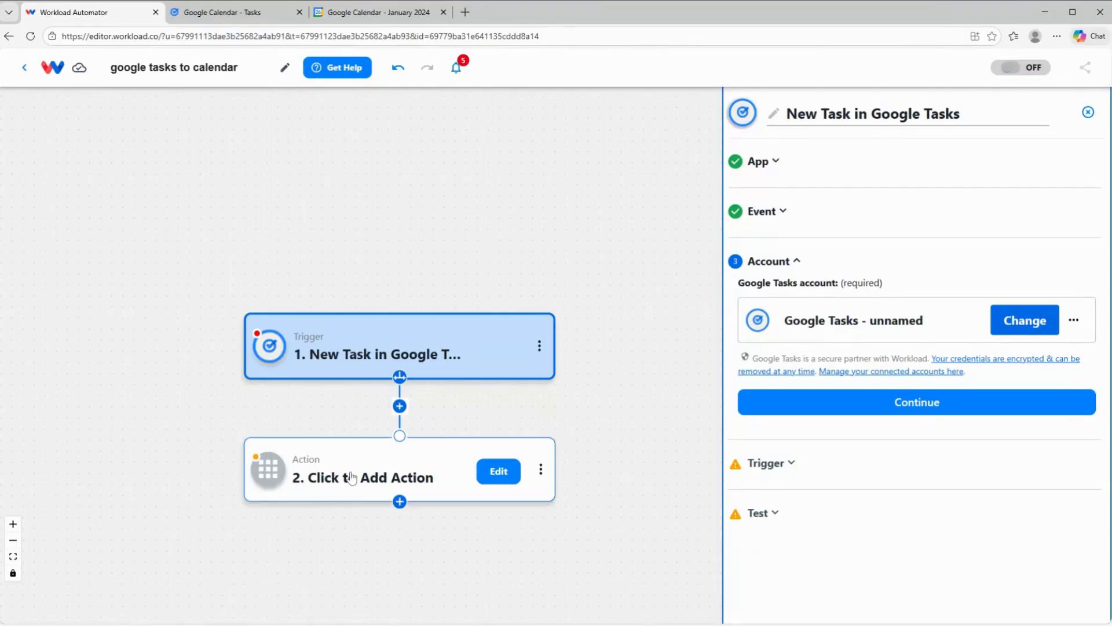
Accept the connected Google Tasks account, choose My Tasks as the trigger's tasklist and run the trigger test
click(862, 407)
click(864, 375)
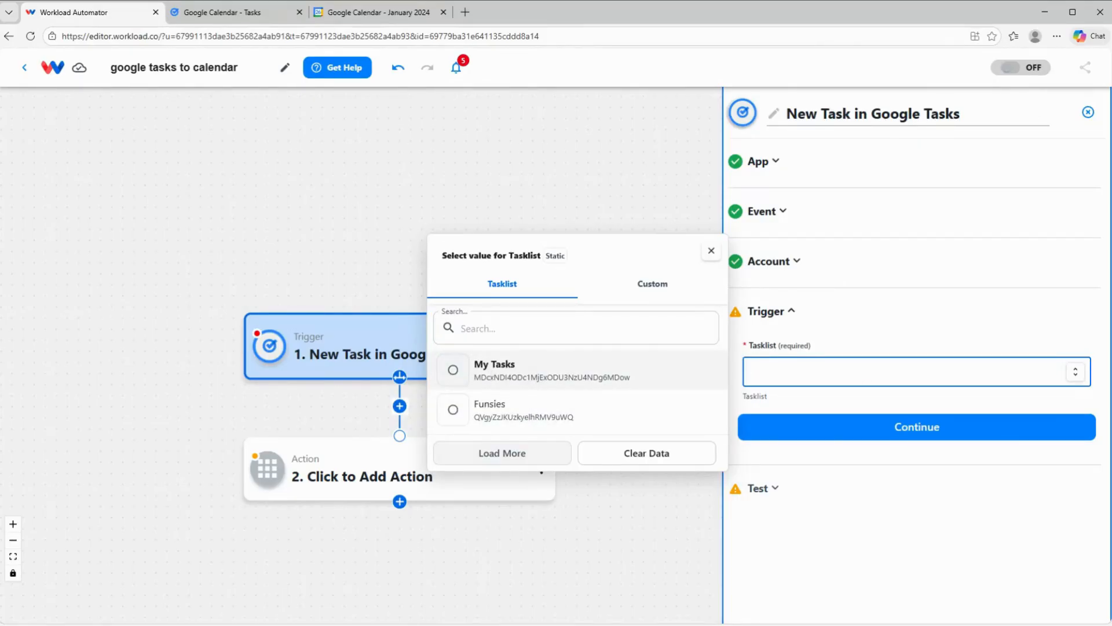
click(535, 371)
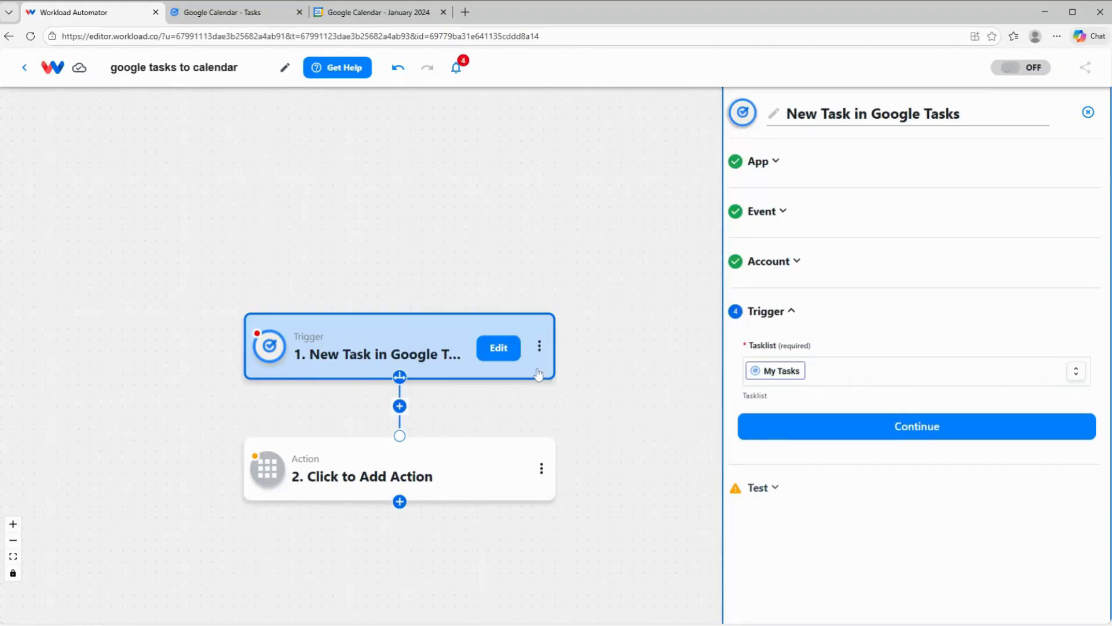
click(968, 430)
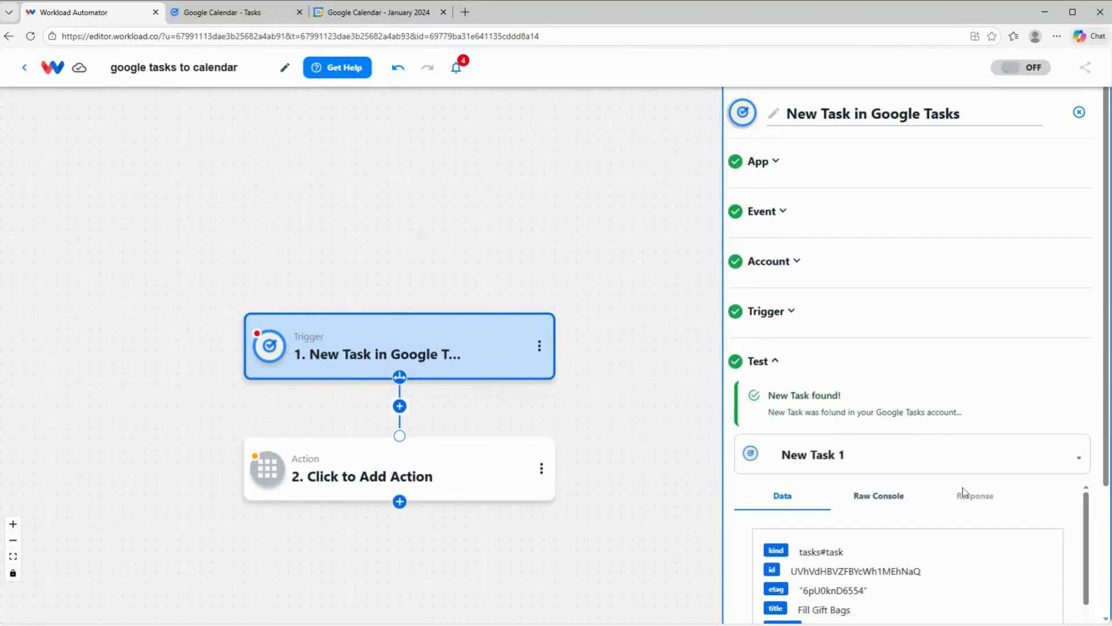
Review the sample task's returned data, including its title, notes and due date, and proceed to the action setup
scroll(963, 492, down, 2)
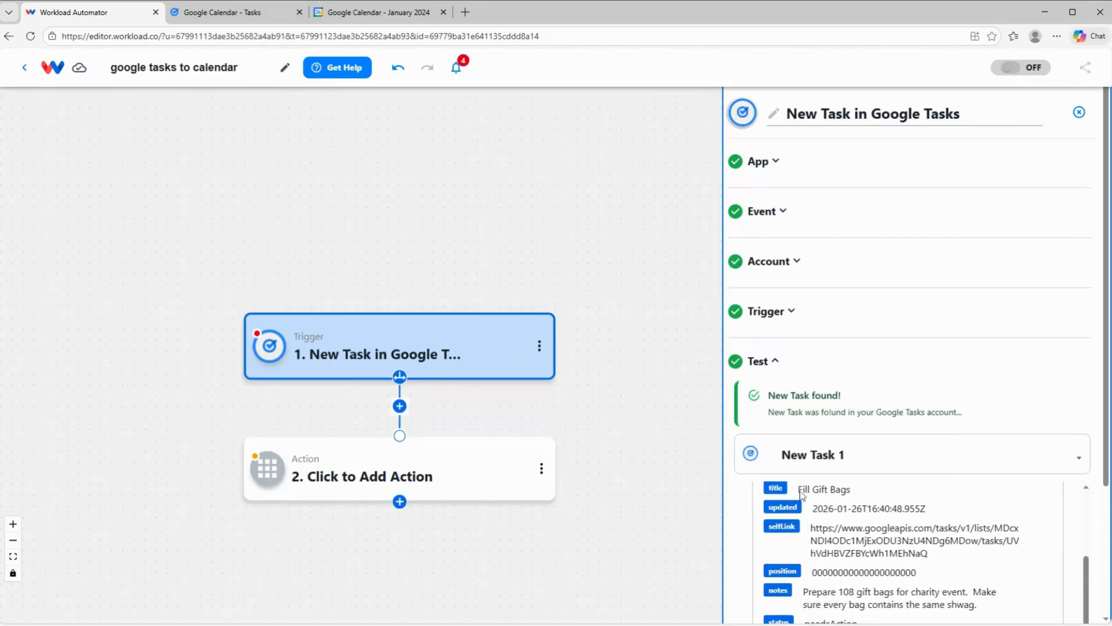
scroll(894, 565, down, 1)
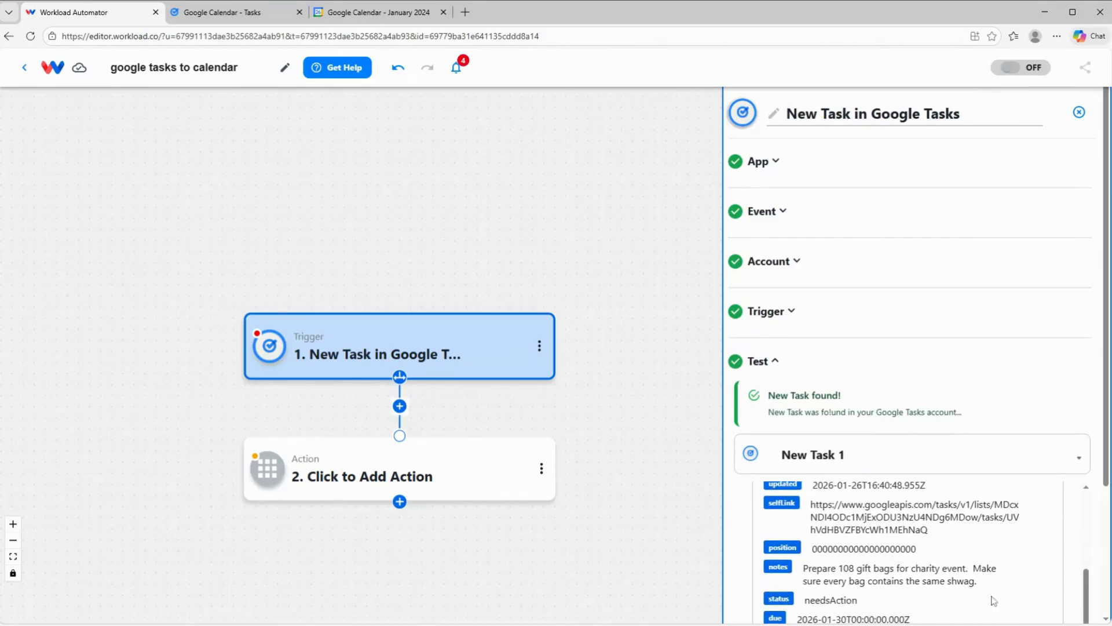
scroll(927, 579, down, 1)
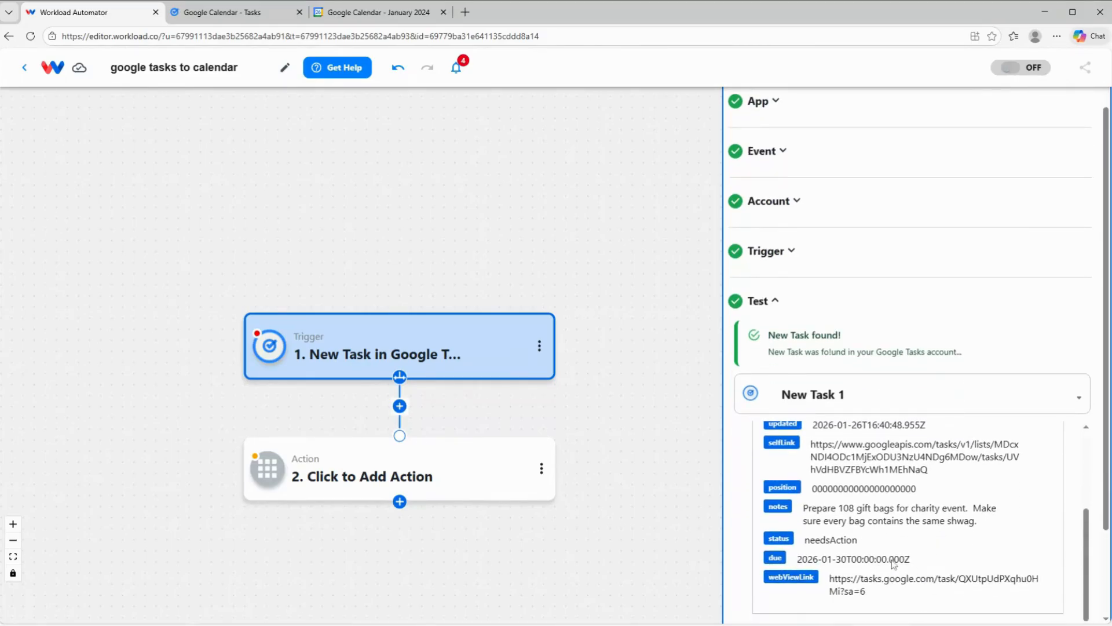
scroll(904, 535, up, 3)
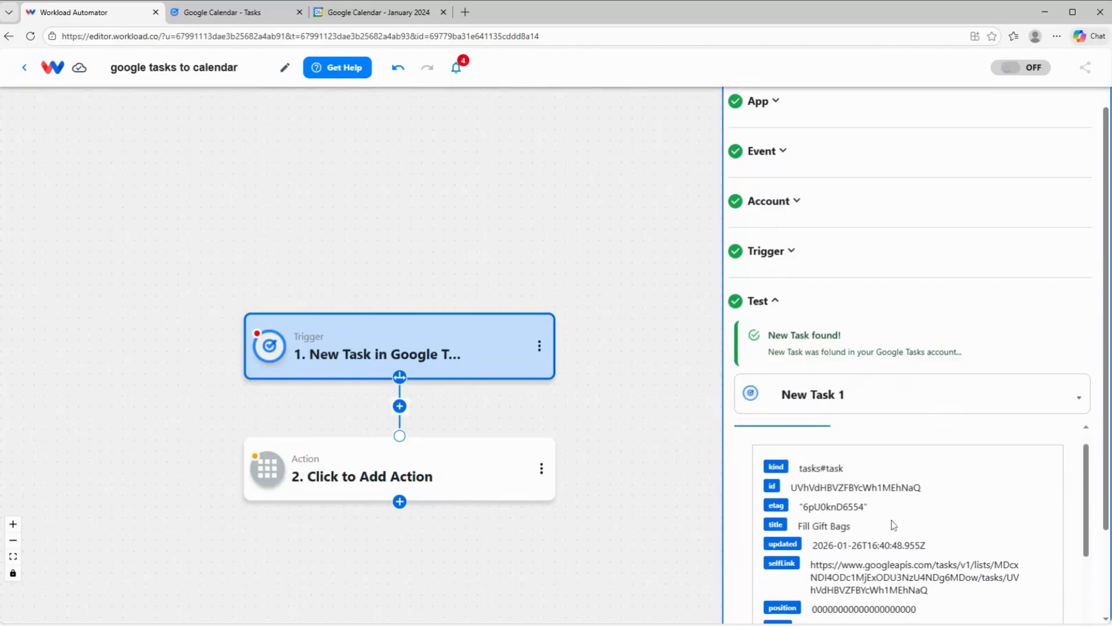
scroll(895, 520, down, 2)
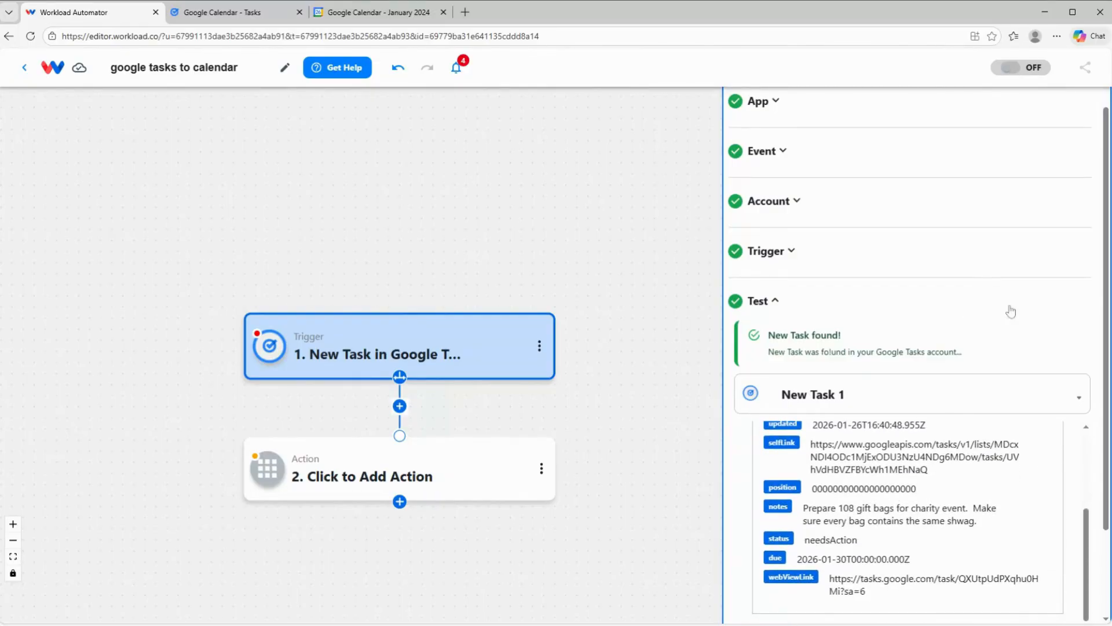
scroll(1068, 318, down, 2)
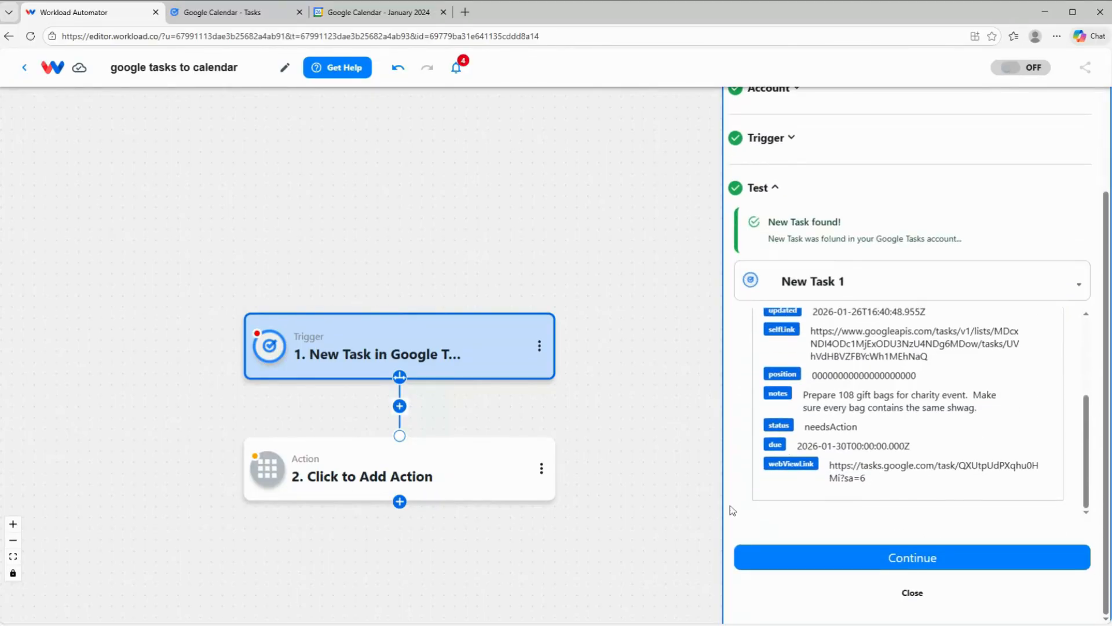
click(900, 558)
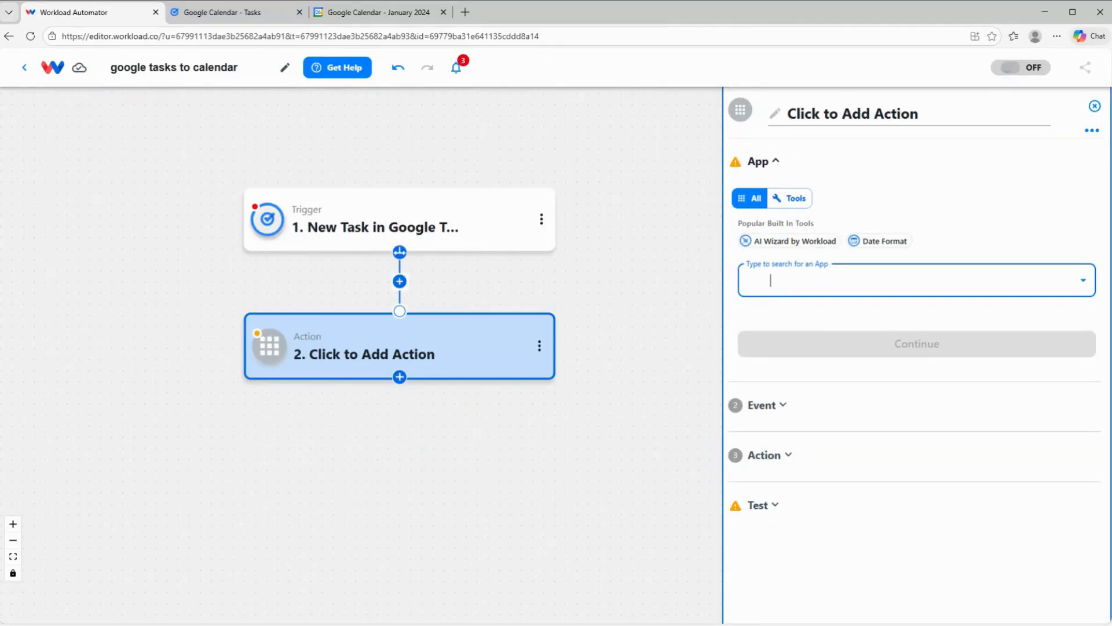
Set the second step's app to Google Calendar with the Quick Add Event action
text(calendar)
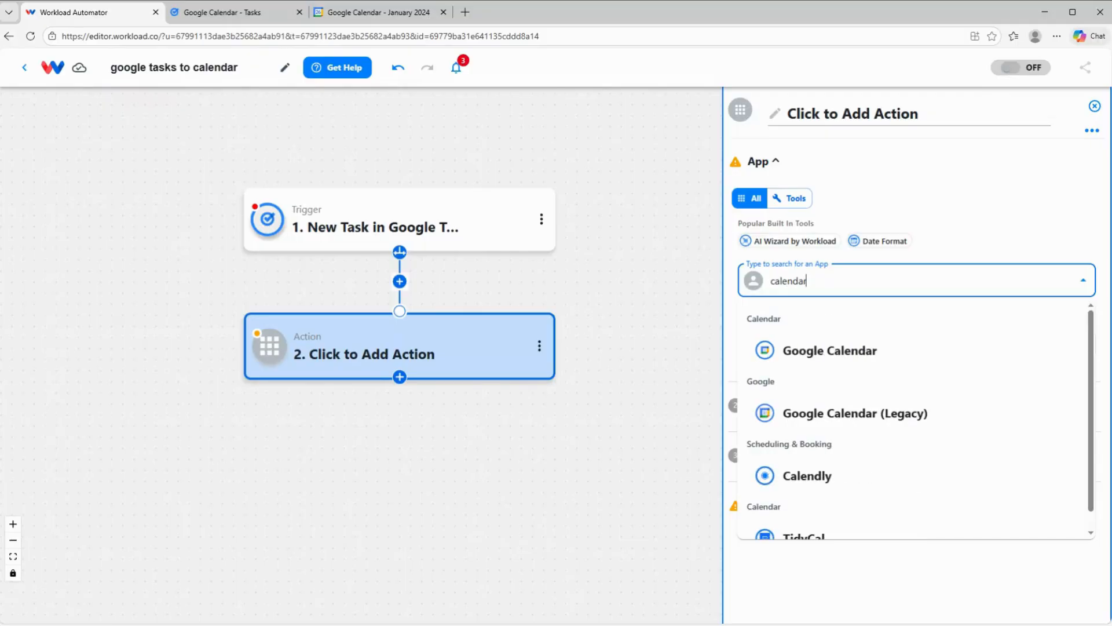
click(827, 354)
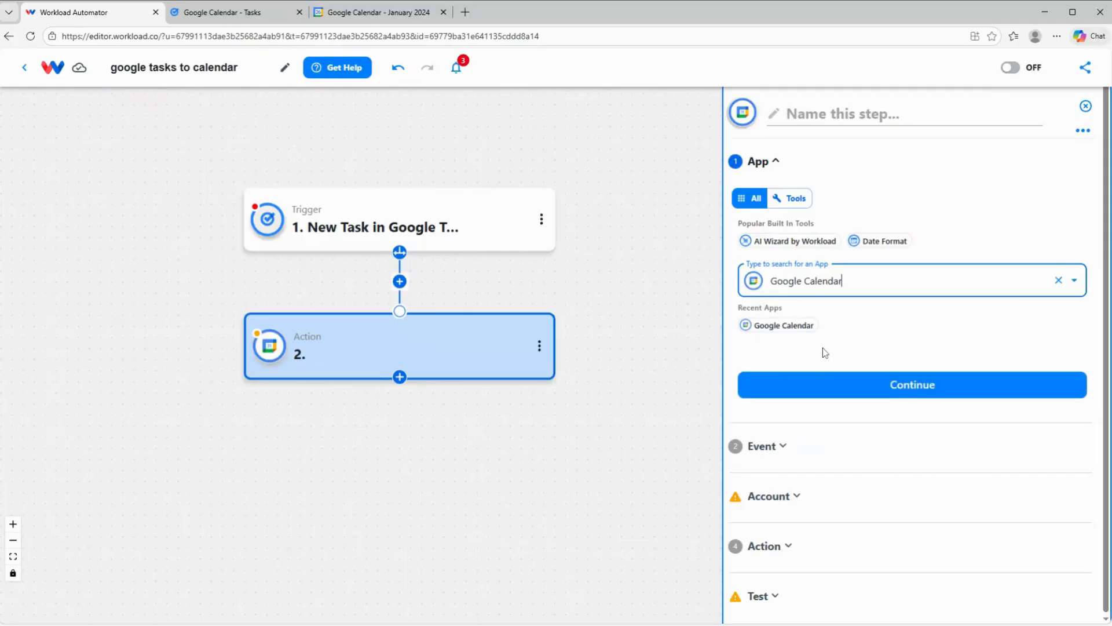
click(918, 386)
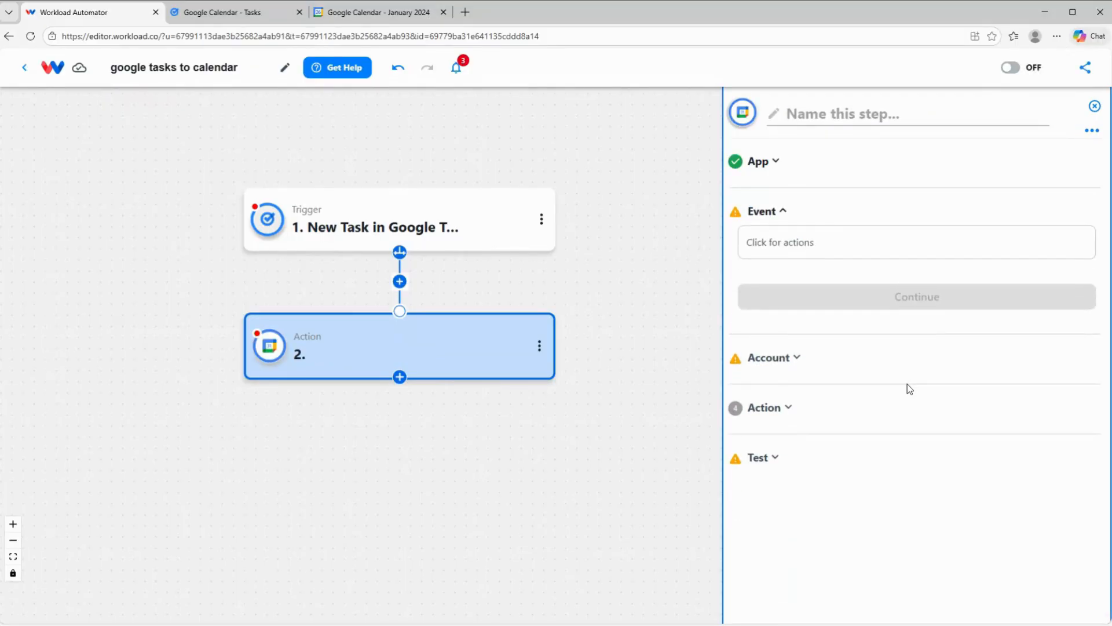
click(814, 243)
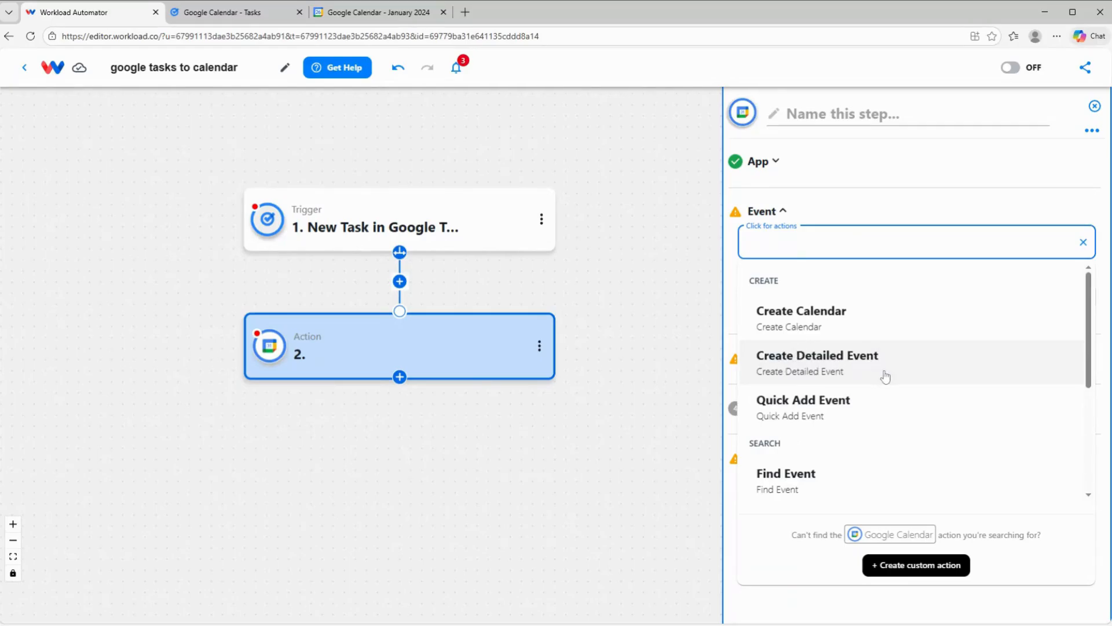
click(790, 412)
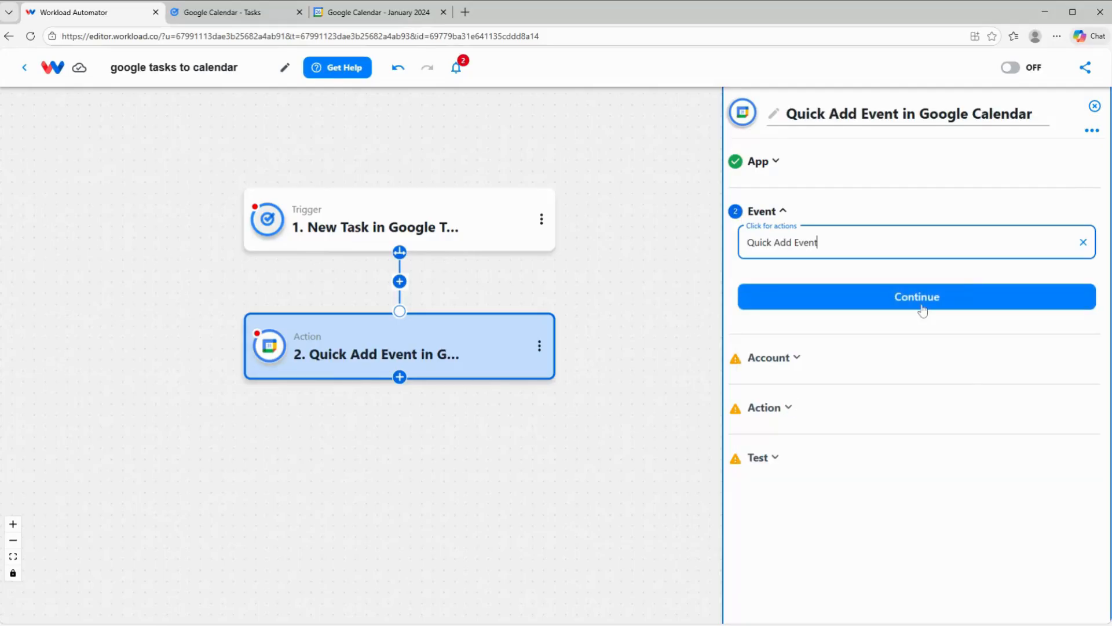
click(965, 305)
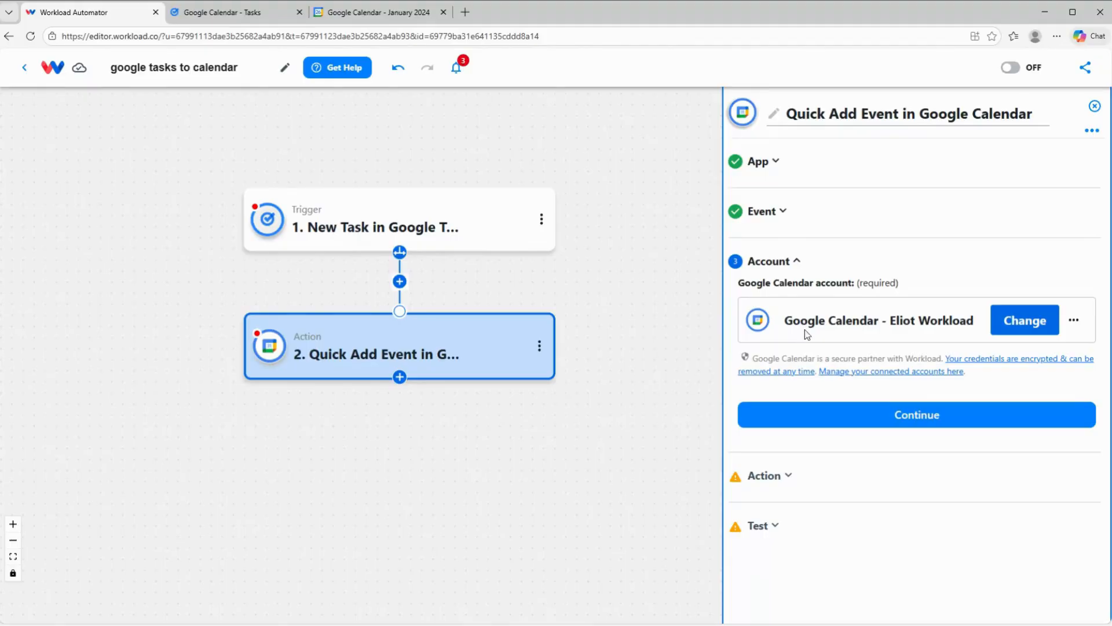
Accept the connected Google Calendar account and choose Test Calendar as the action's Calendar ID
click(914, 426)
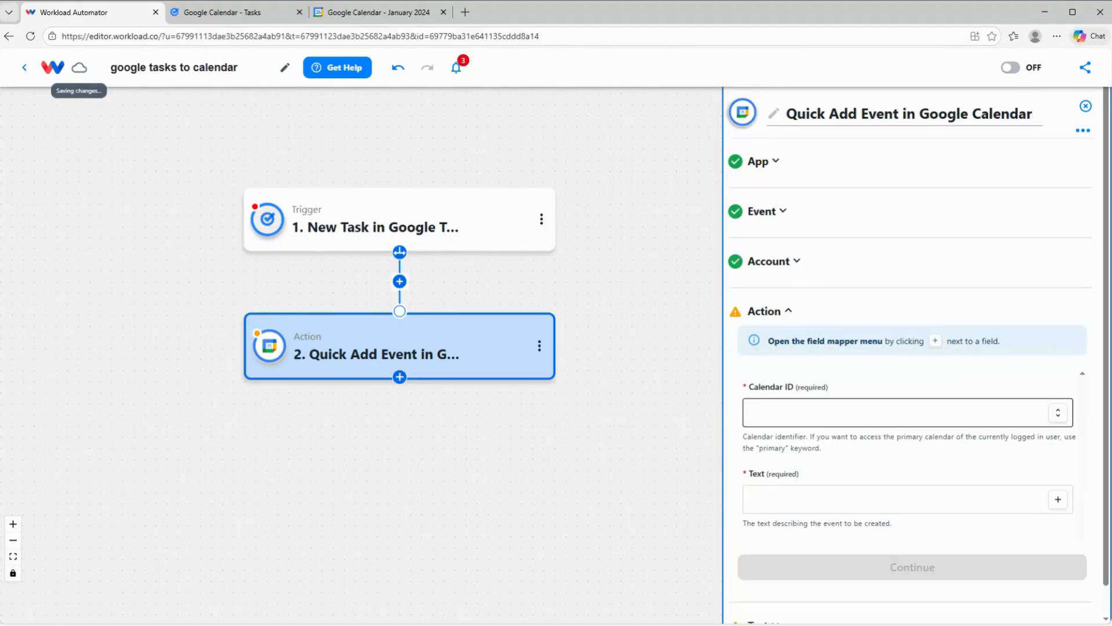
scroll(906, 405, down, 1)
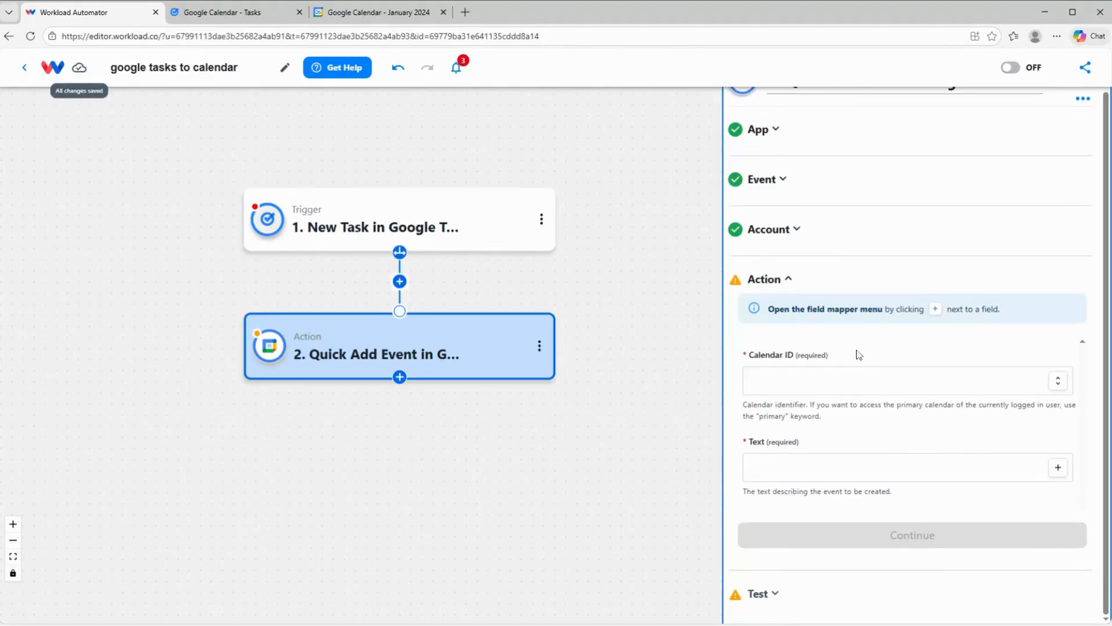
click(858, 386)
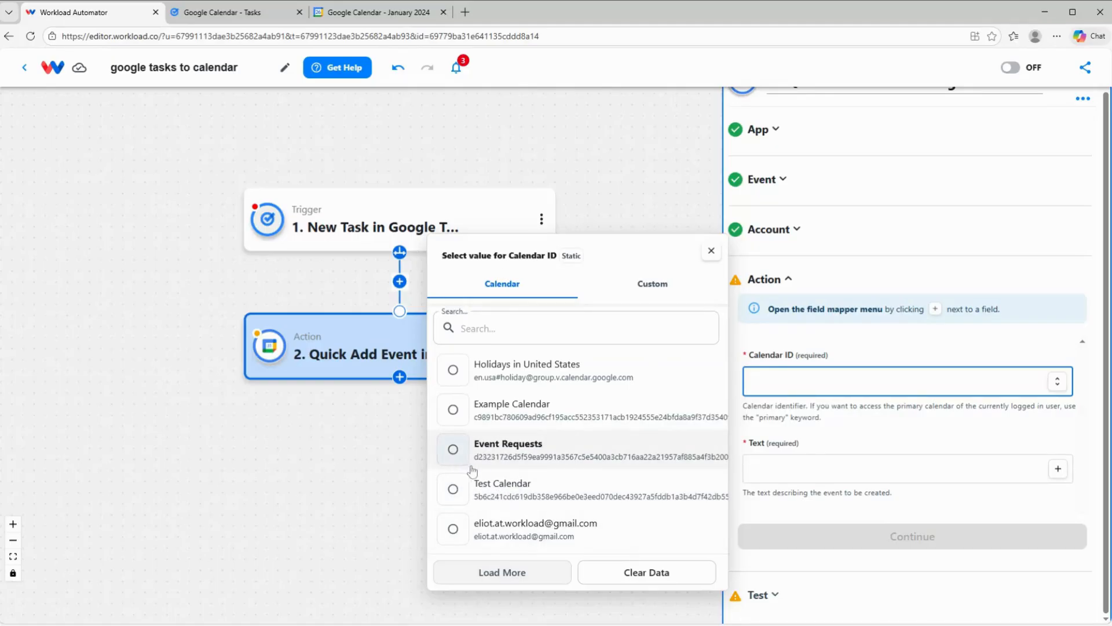
click(510, 493)
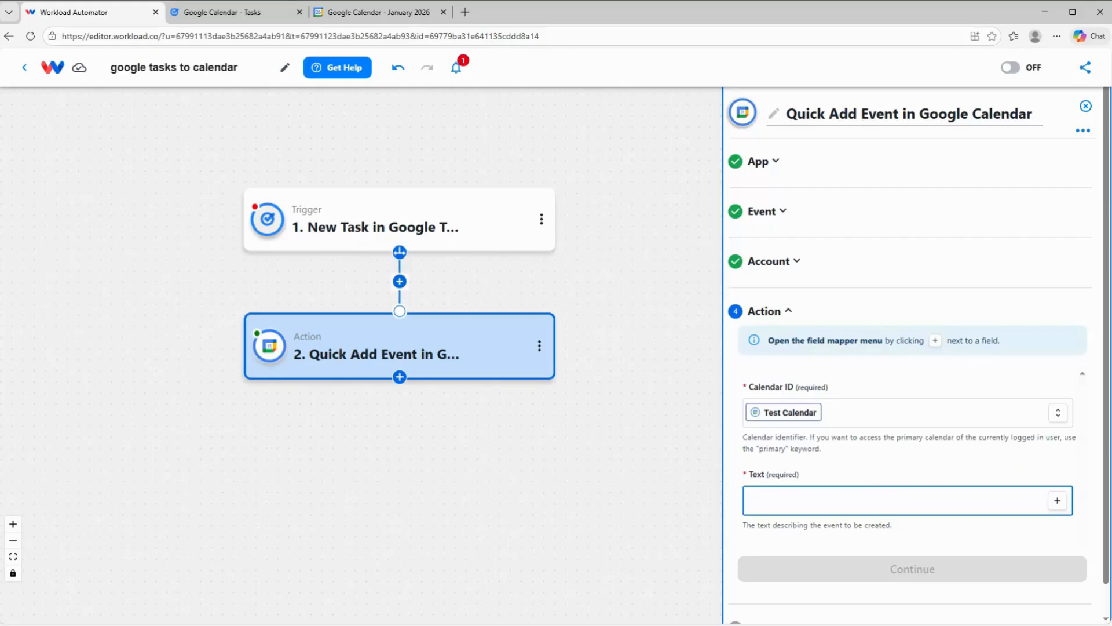
Fill the action's Text field with "Summary:" followed by the title value from the Google Tasks trigger
text(mmary:)
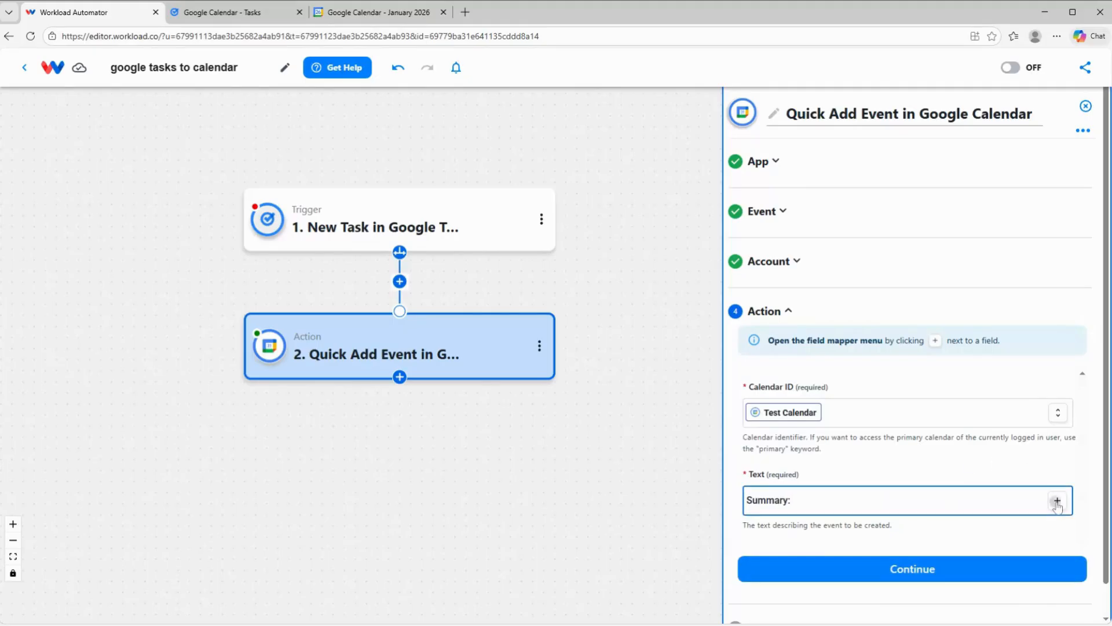
click(1057, 500)
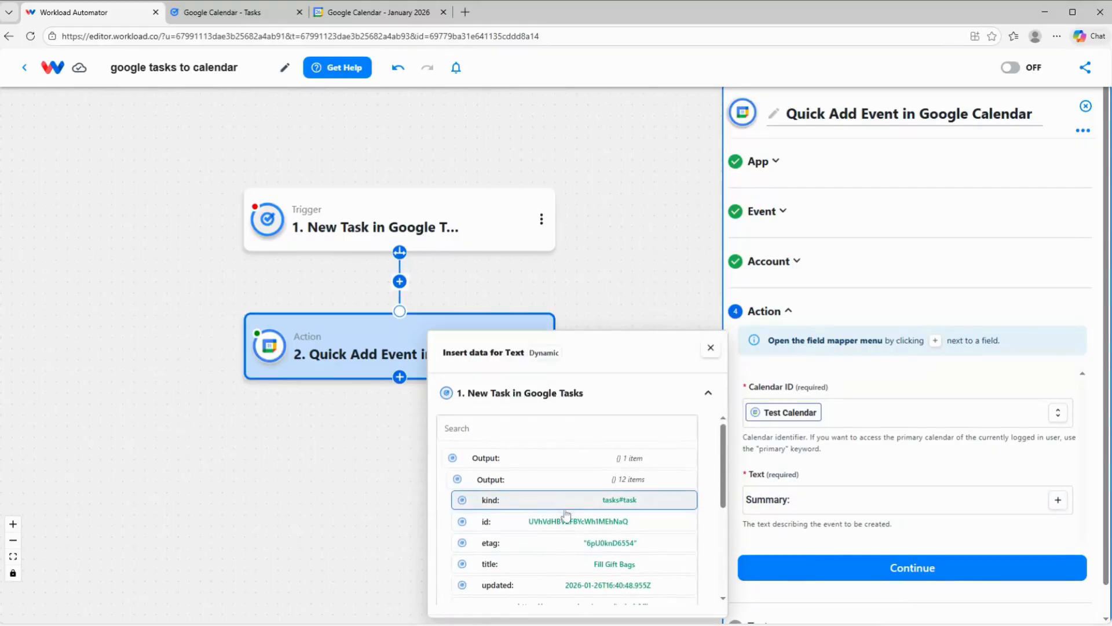
scroll(572, 496, down, 1)
click(615, 507)
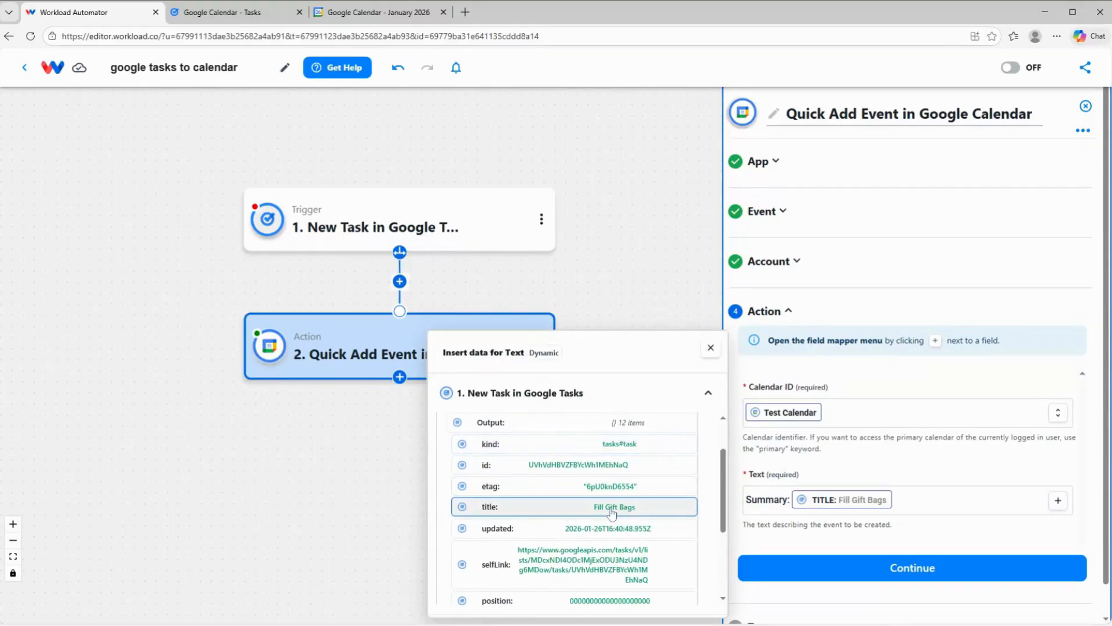
Add a second line to the action's Text field reading "Description:" followed by the notes value from the Google Tasks trigger
click(934, 503)
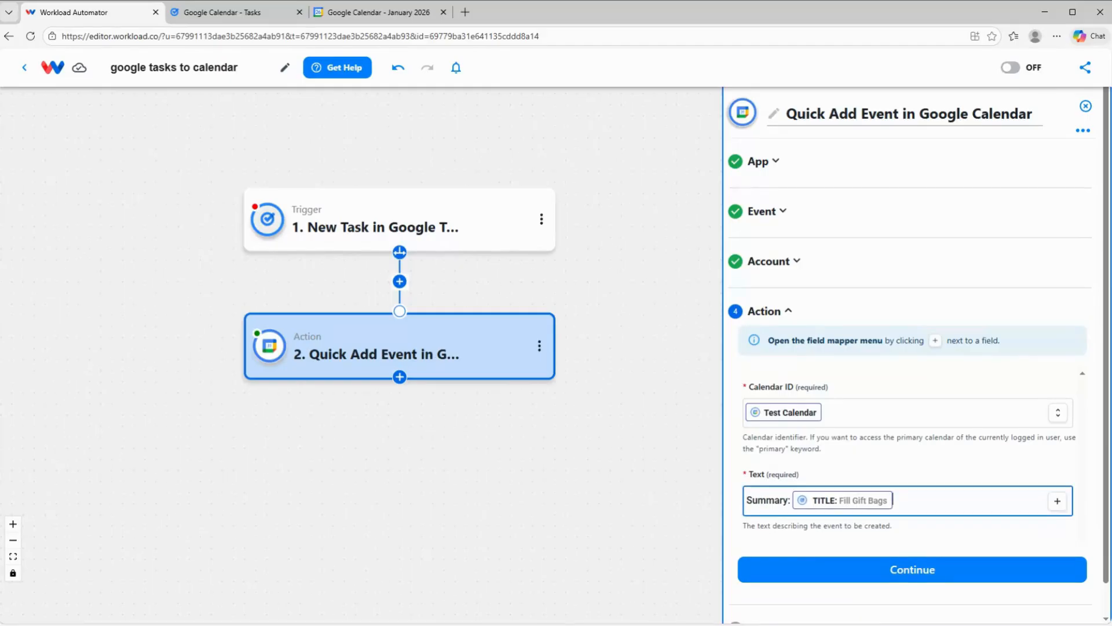
key(Return)
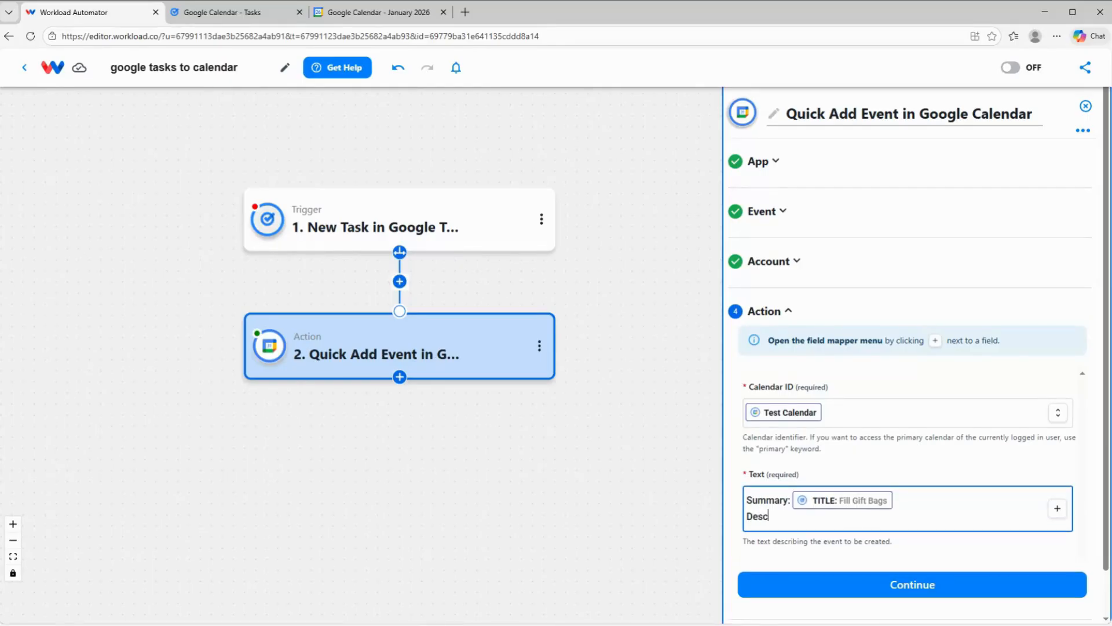
text(Description:)
click(1057, 509)
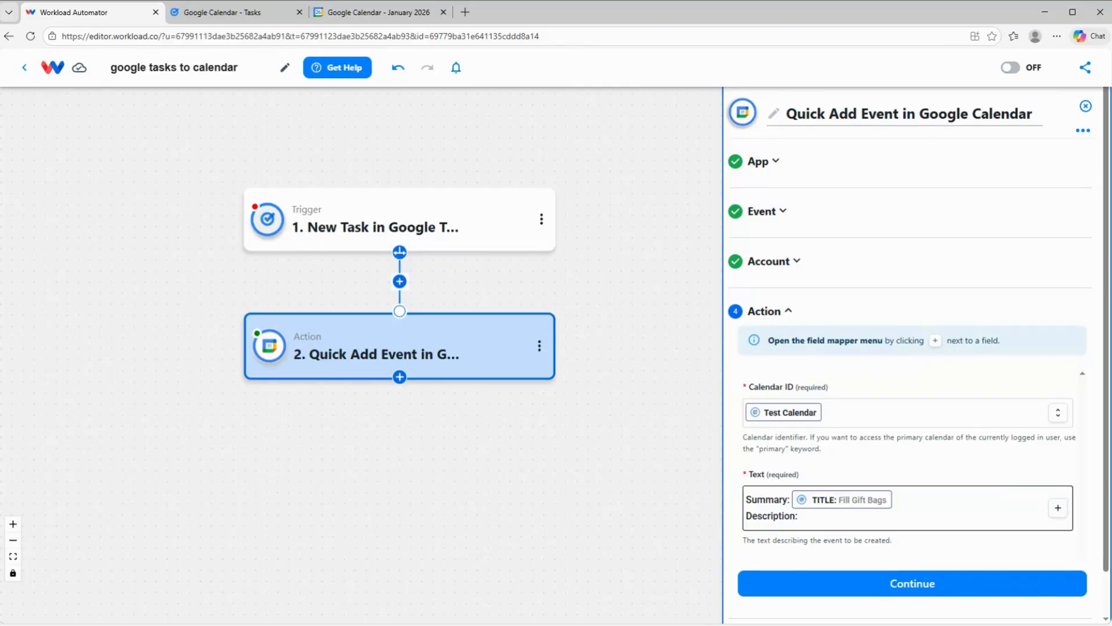
click(1058, 508)
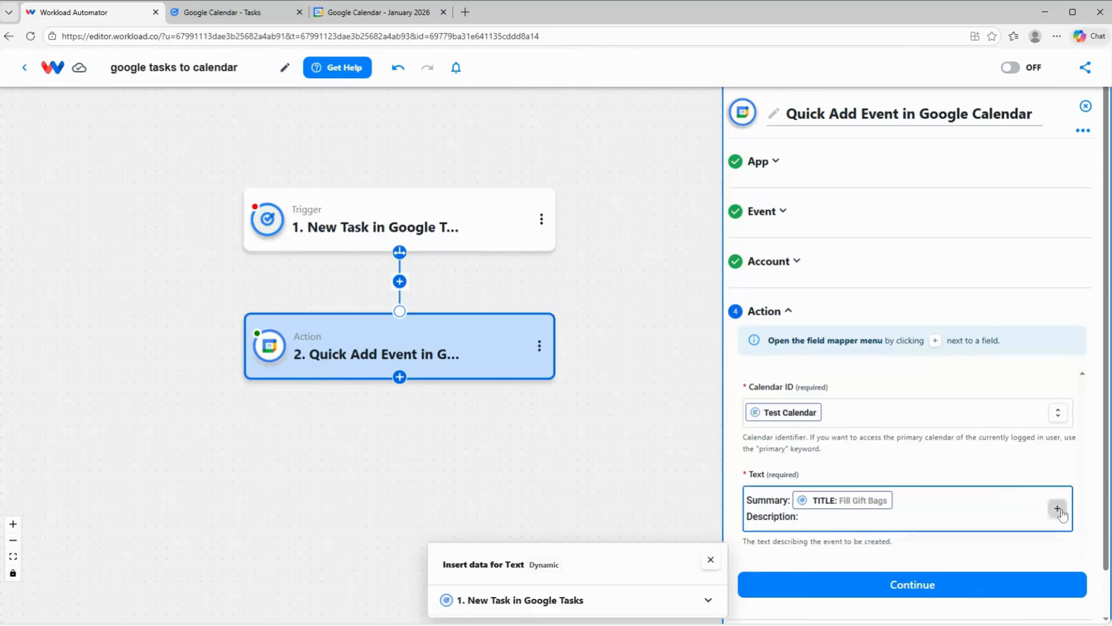
click(637, 602)
scroll(622, 485, down, 3)
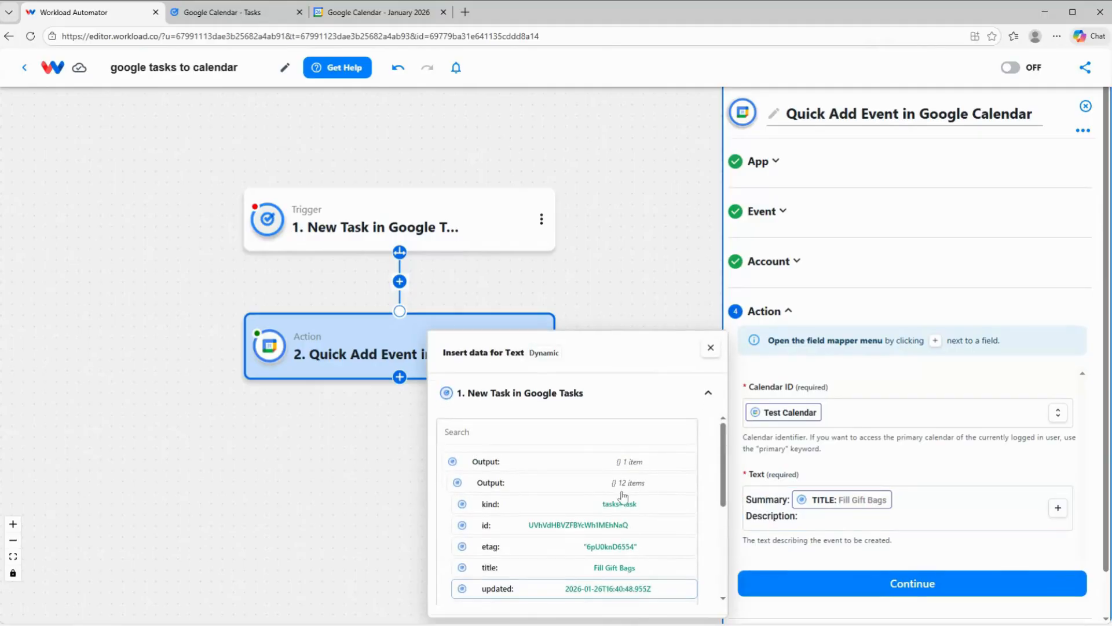
scroll(623, 488, down, 1)
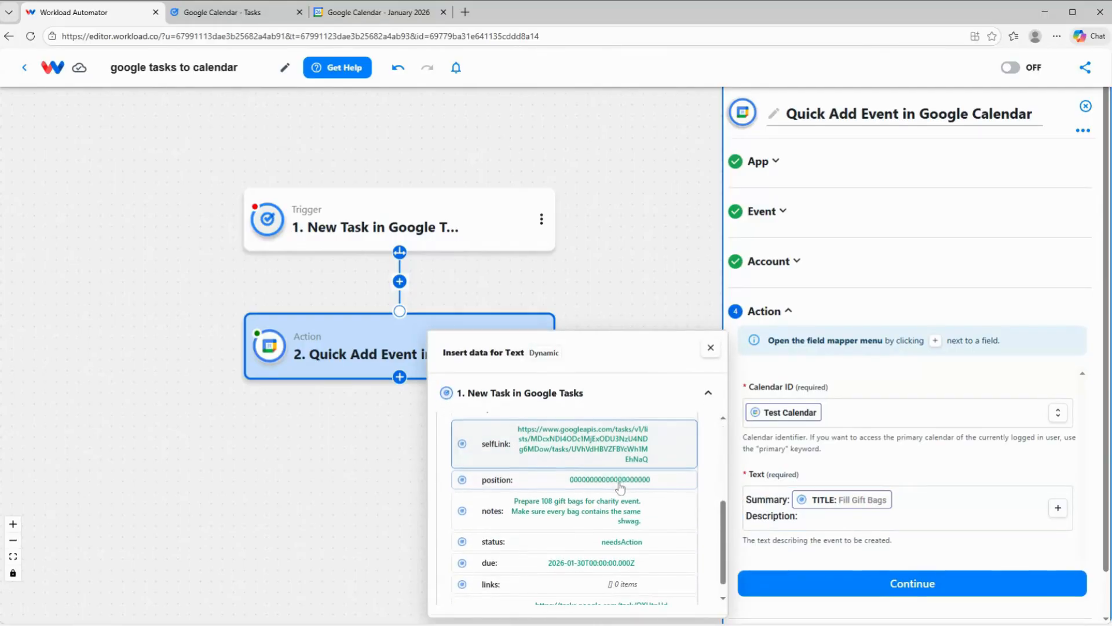
click(547, 516)
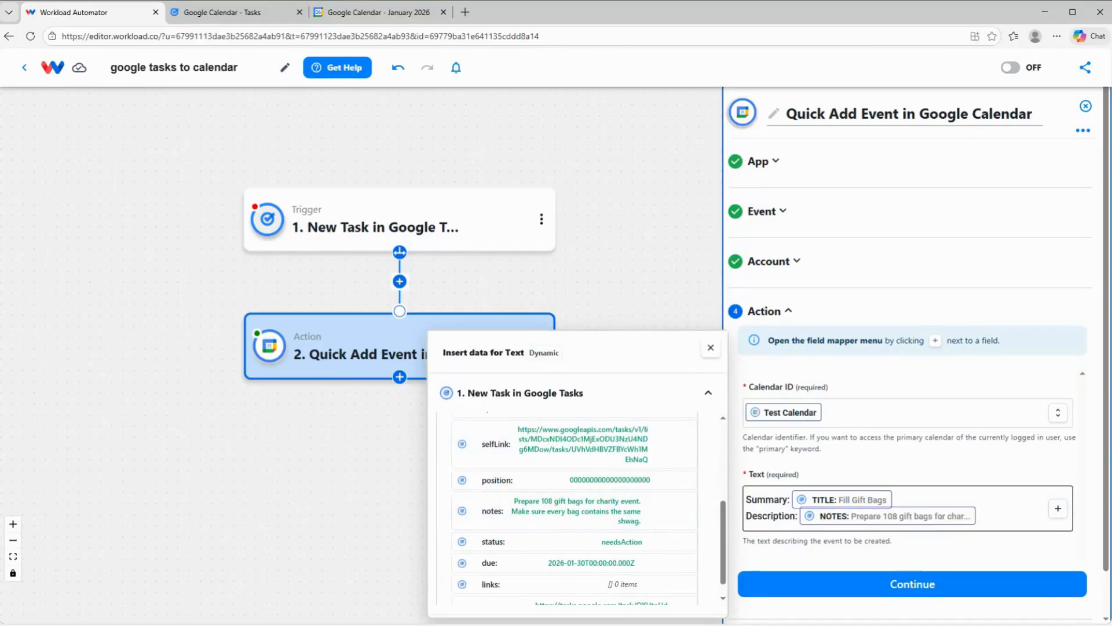
Add a third line to the Text field reading "Date:" followed by the due value from the Google Tasks trigger
click(1008, 516)
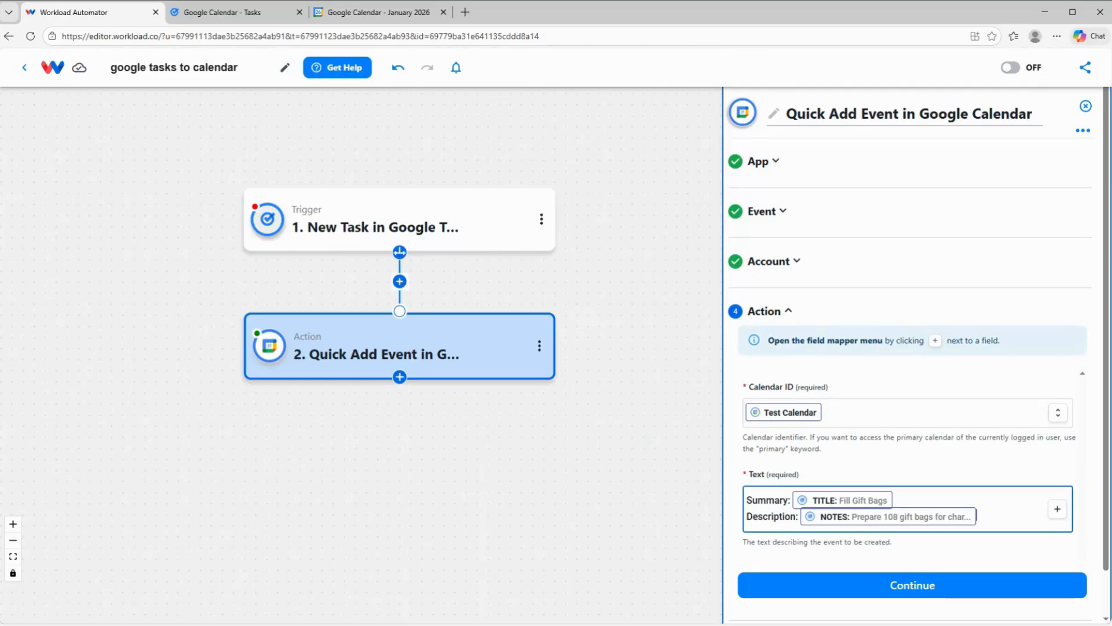
key(Return)
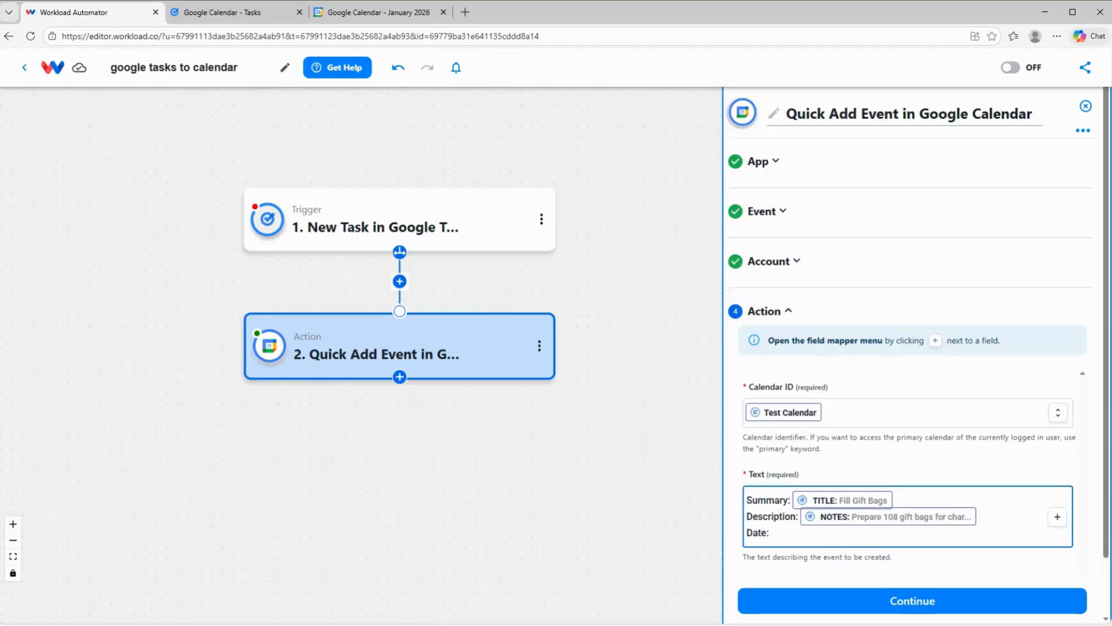
click(1057, 516)
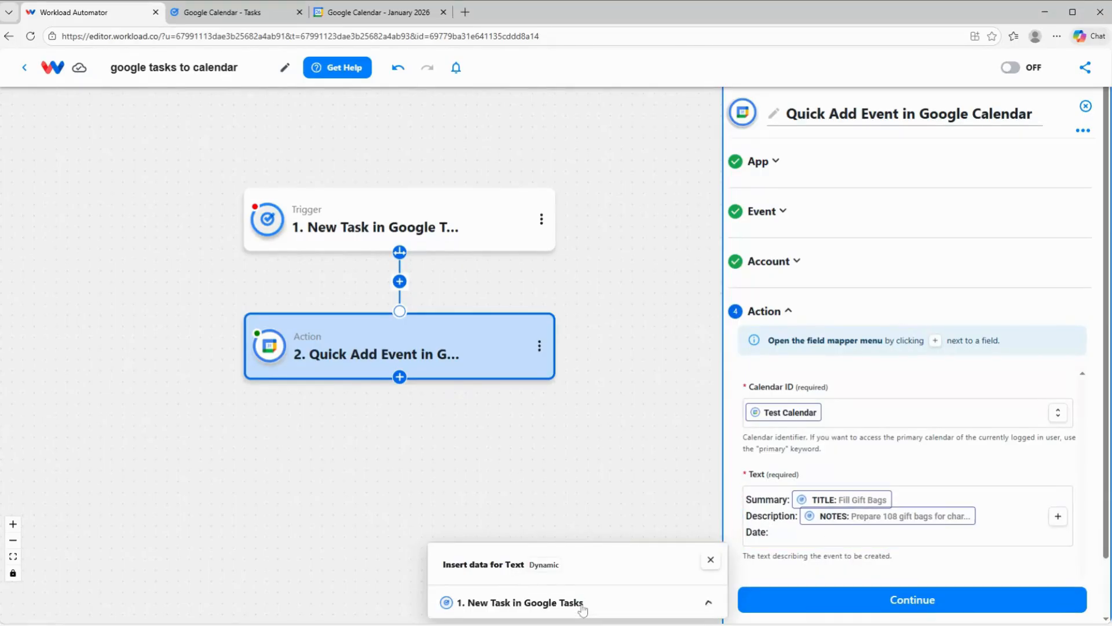
scroll(555, 493, down, 3)
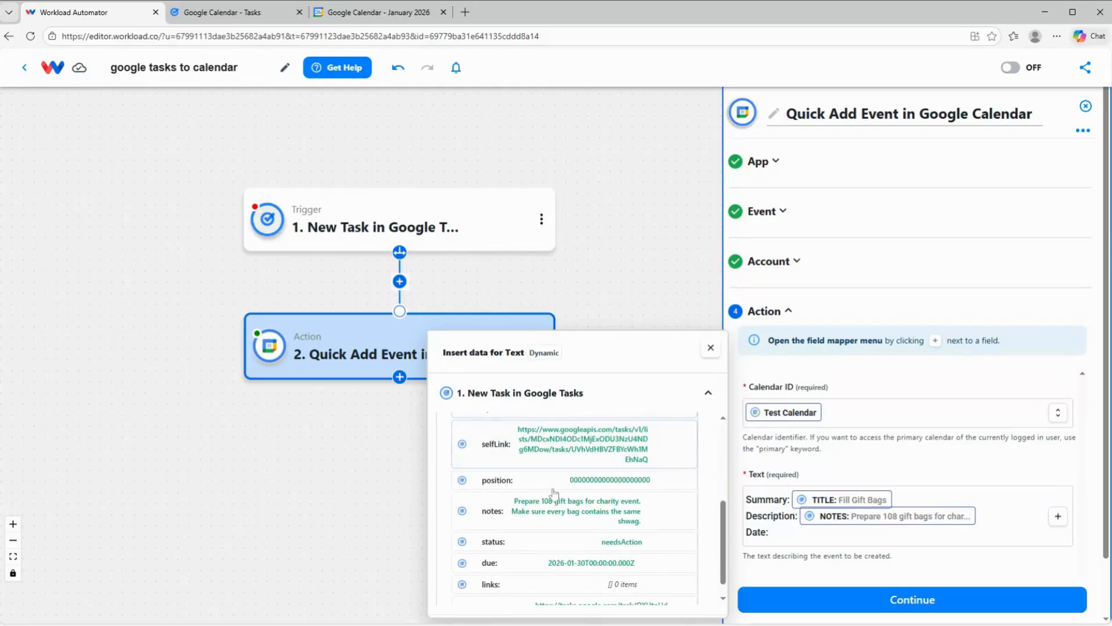
click(560, 573)
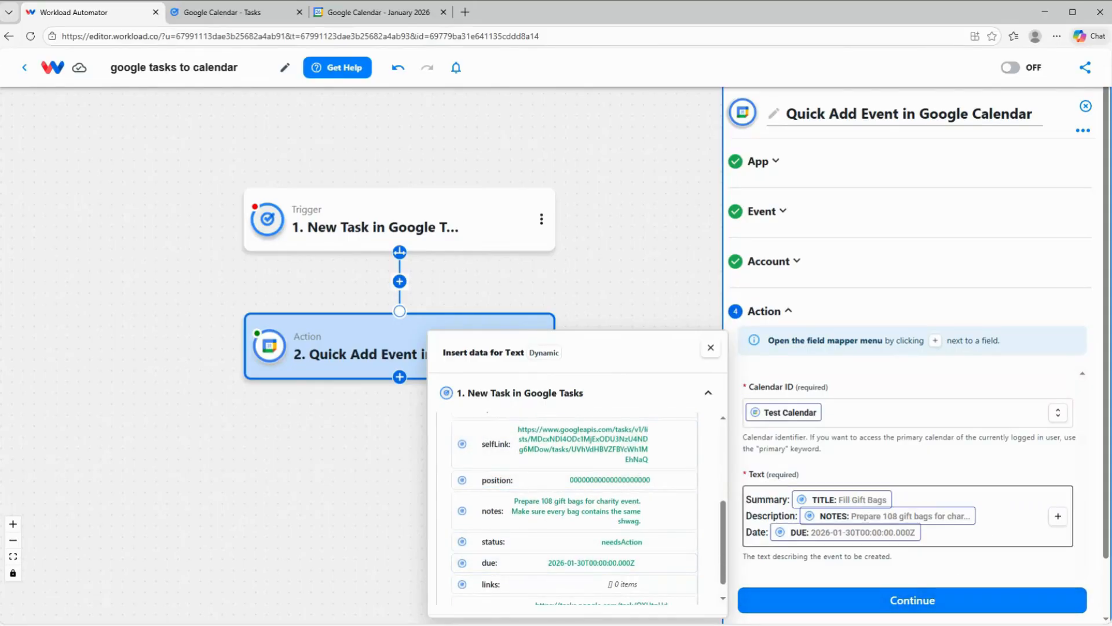
click(984, 458)
Accept the action's fields, test the Quick Add Event action and review the returned event data through to its description
click(912, 600)
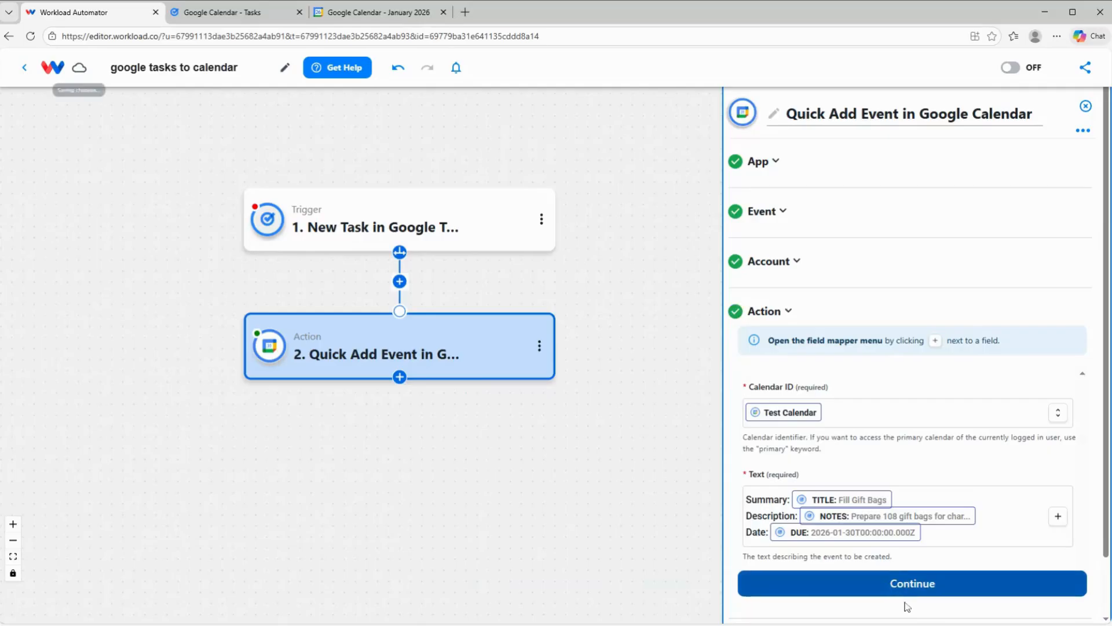
scroll(747, 494, down, 2)
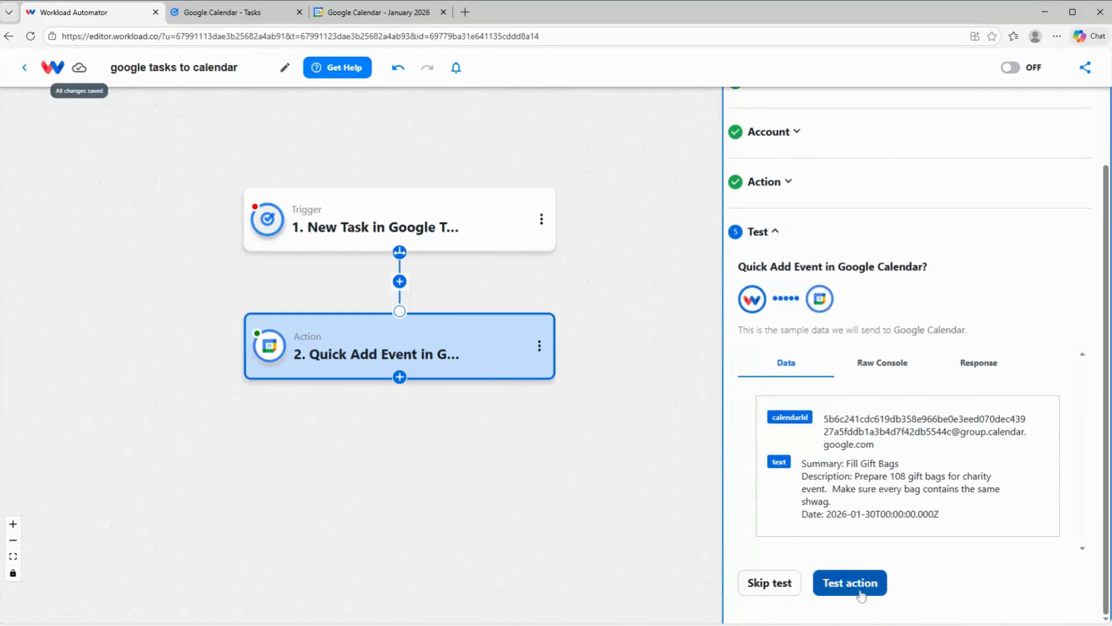
click(860, 595)
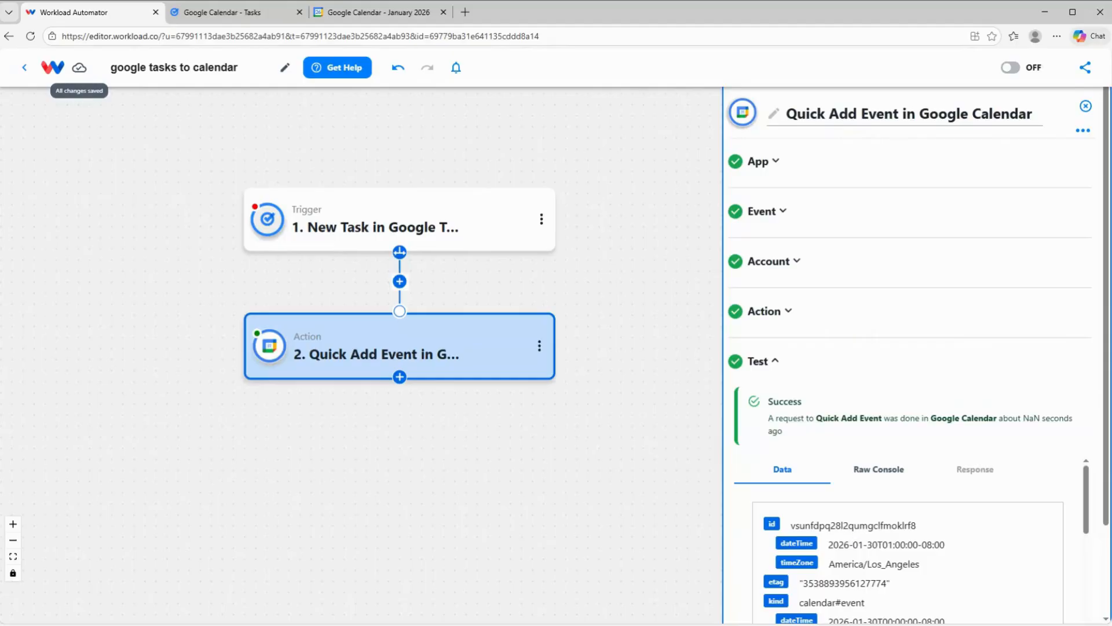
scroll(888, 517, down, 2)
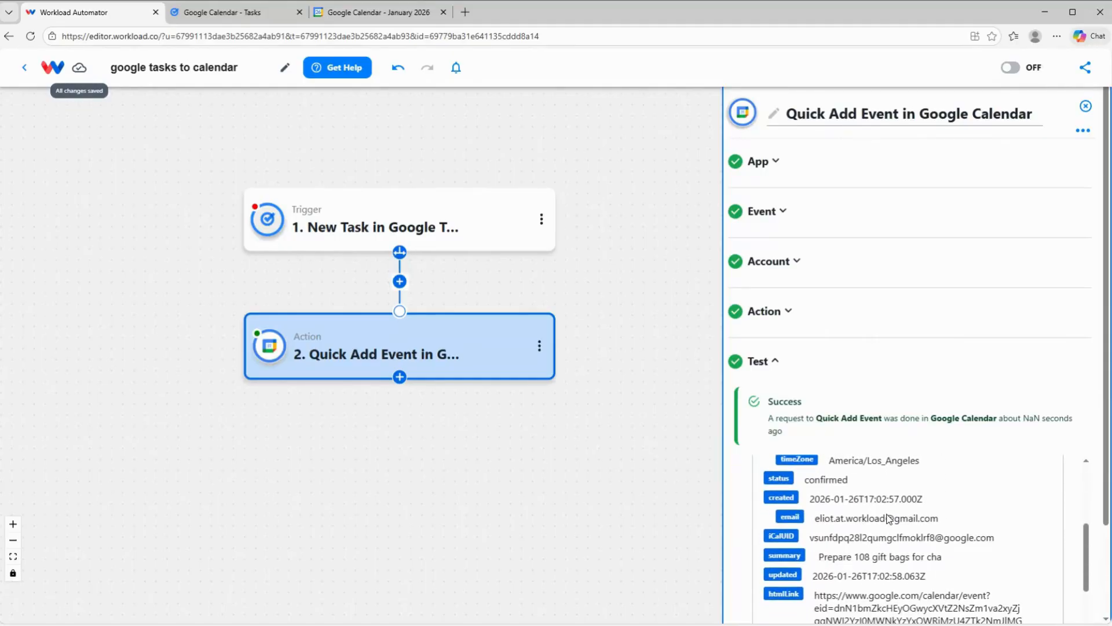
scroll(888, 517, down, 4)
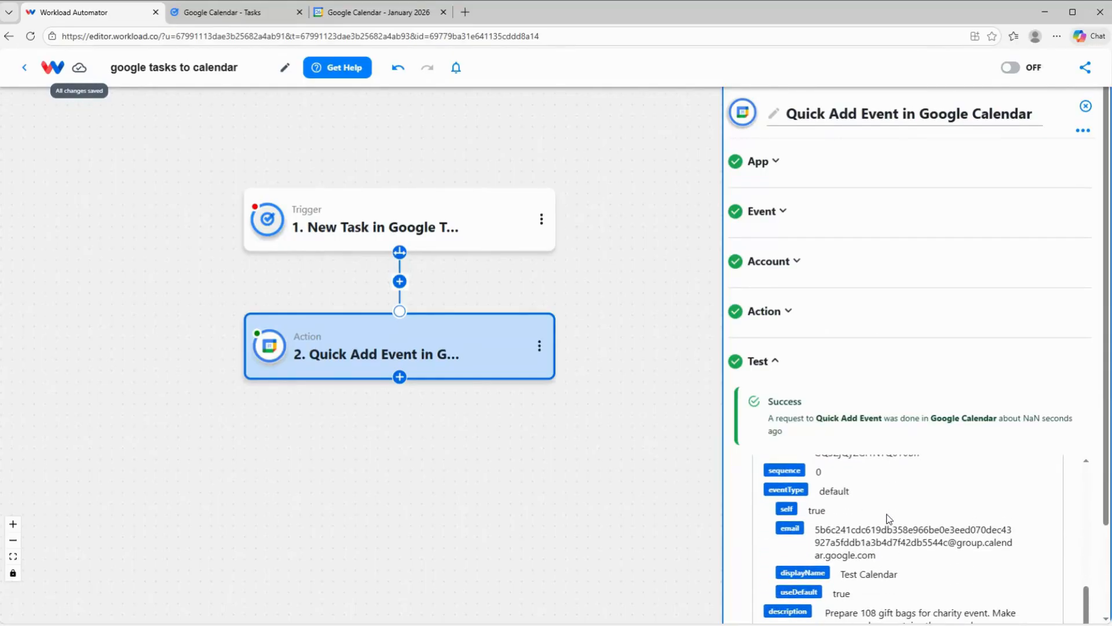
scroll(890, 517, down, 2)
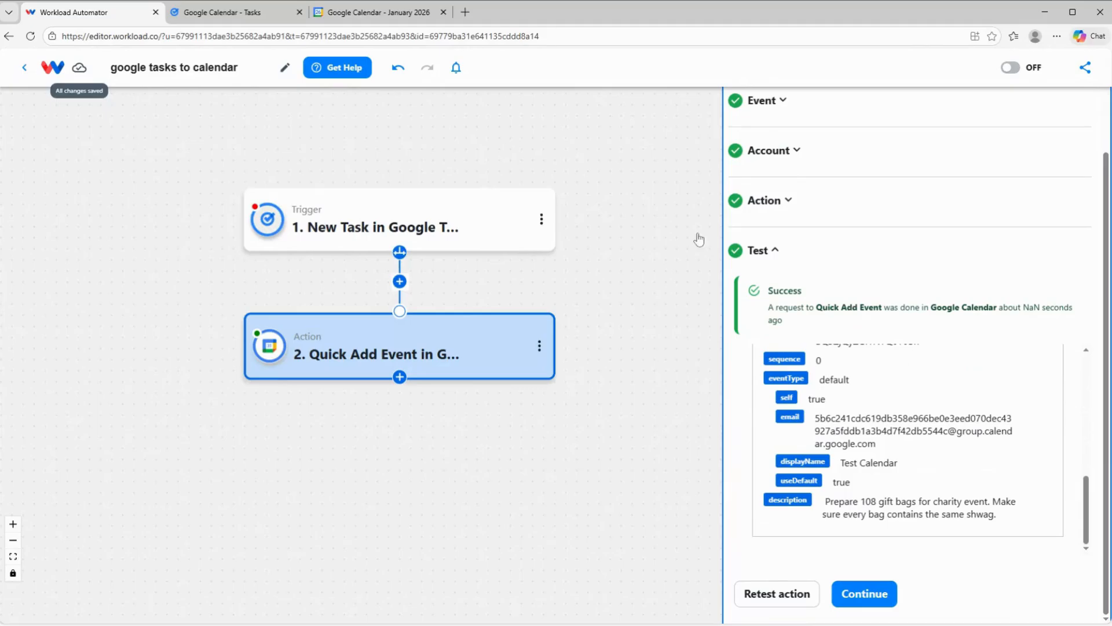
Switch to Google Calendar and check the details of the gift bags event on January 30, 2026
click(368, 16)
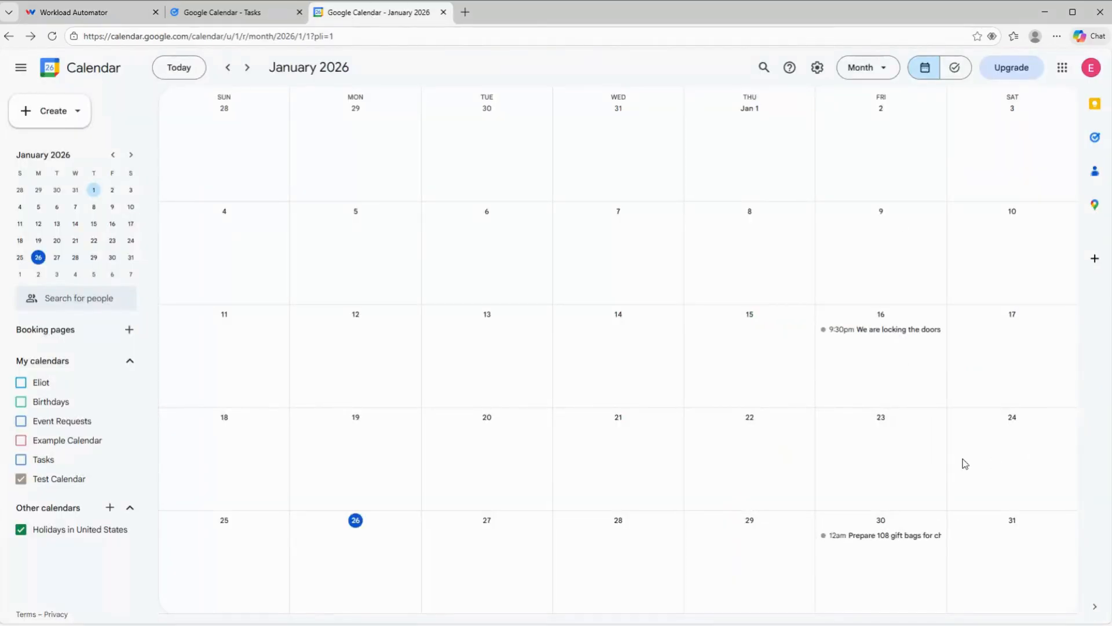
click(876, 536)
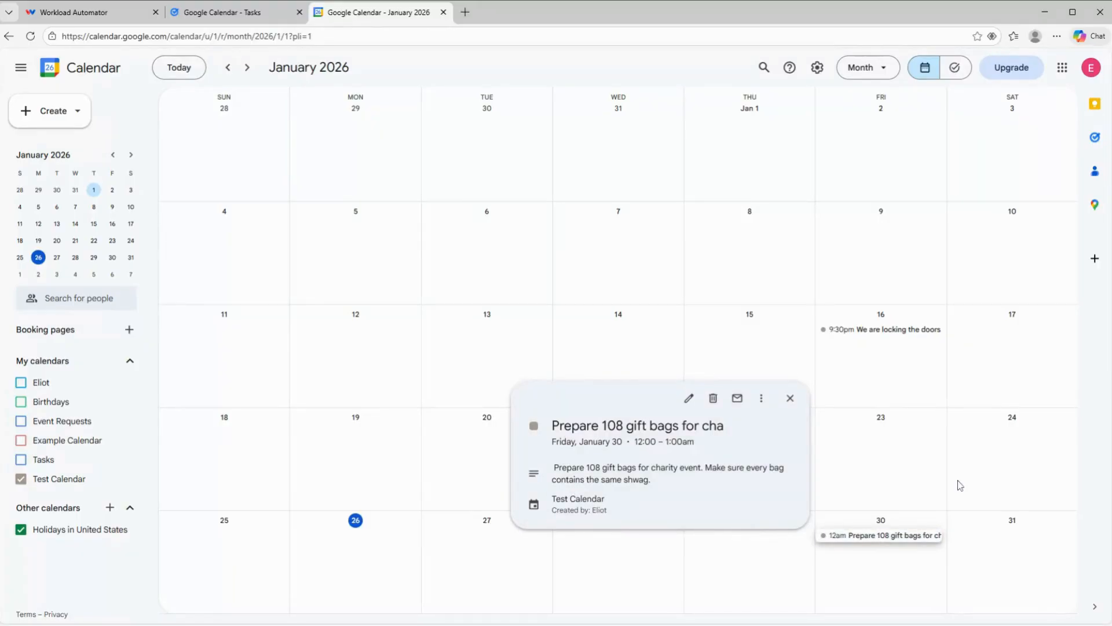
click(673, 316)
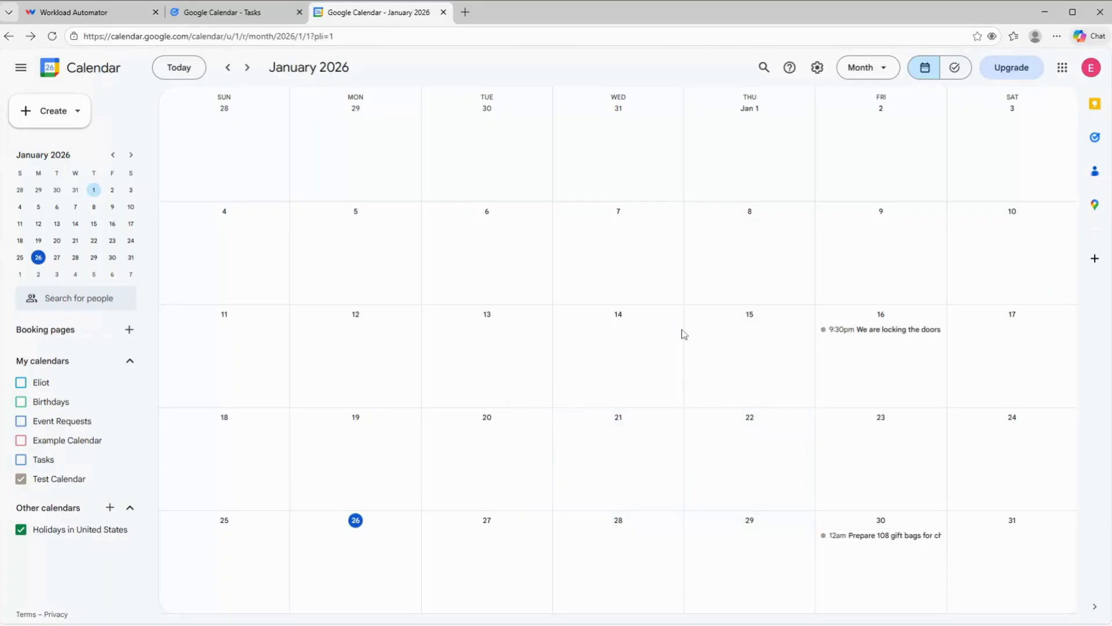
Return to the Workload editor and complete the tested Quick Add Event action's setup
click(92, 8)
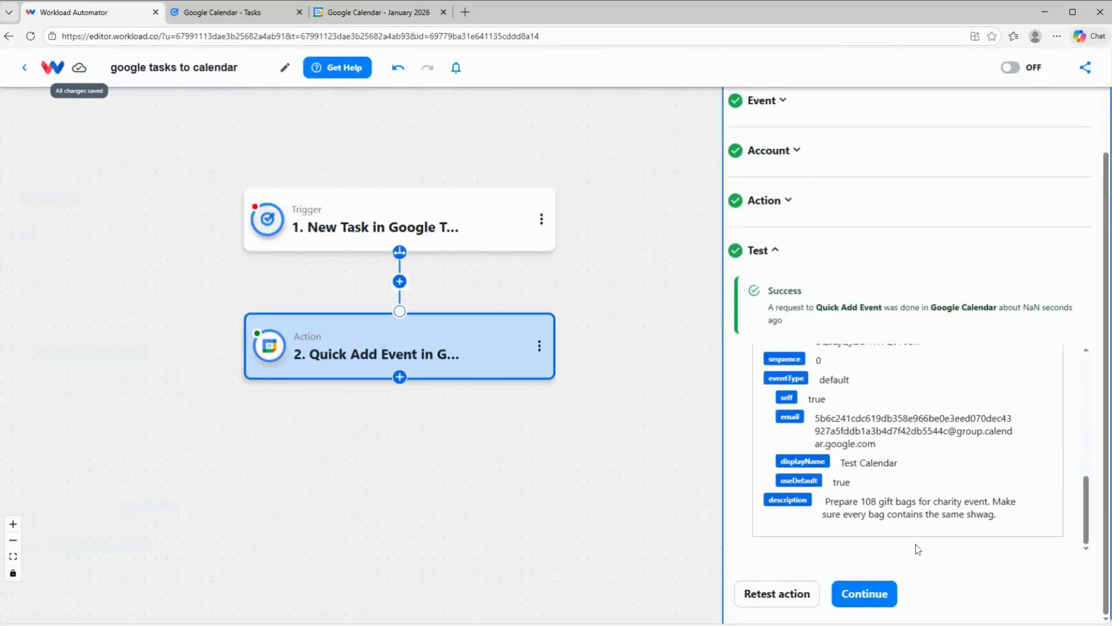
click(867, 594)
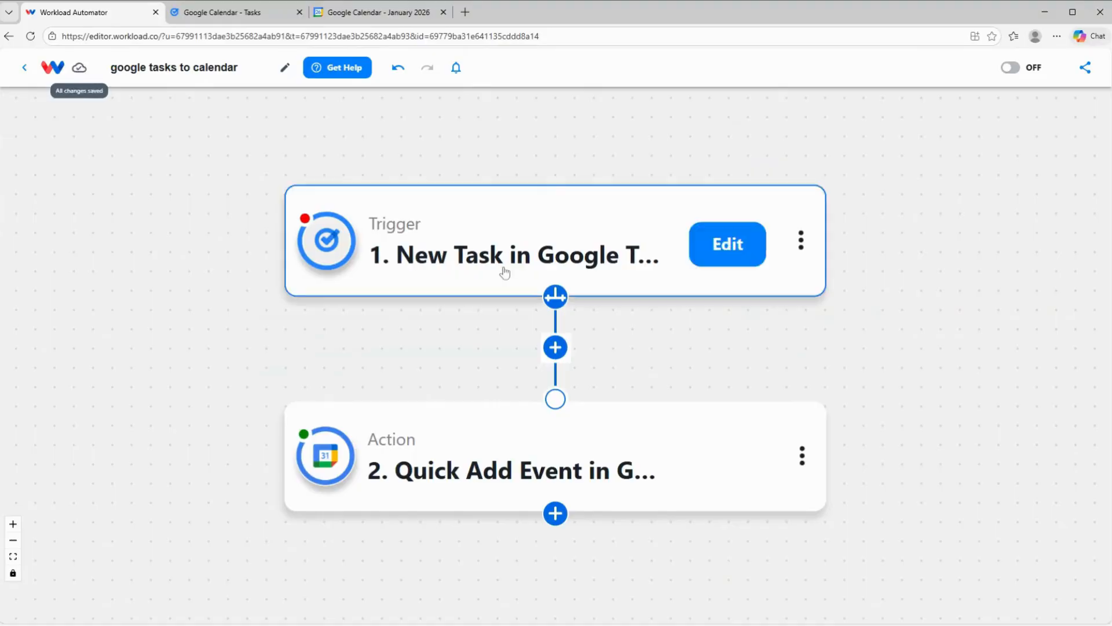
Open the New Task in Google Tasks trigger's settings and activate the workflow
mouse_move(361, 265)
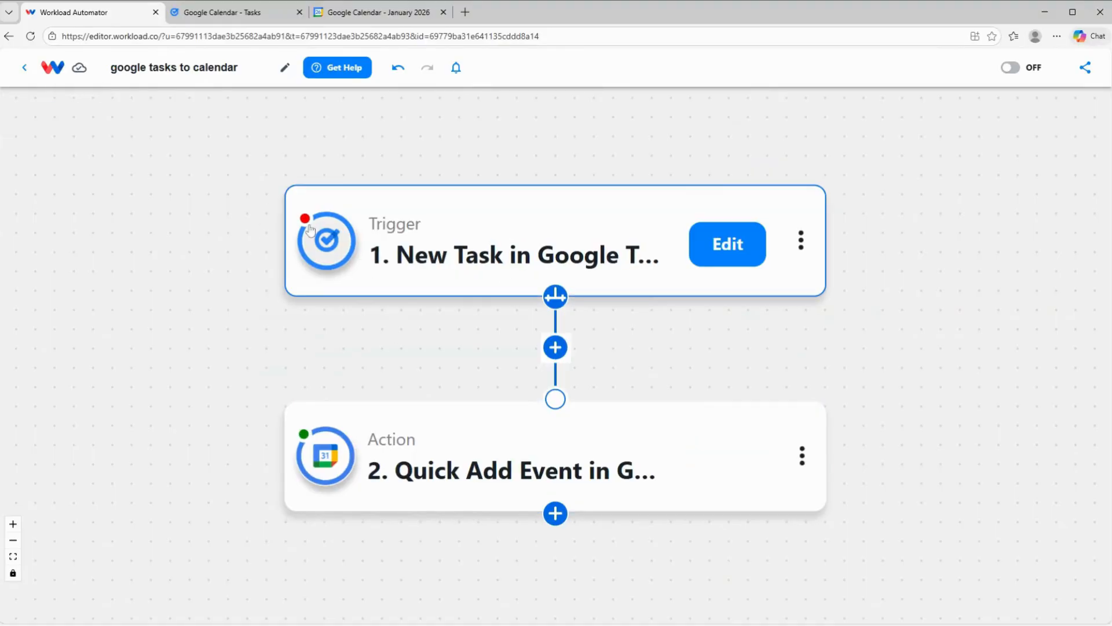
click(378, 231)
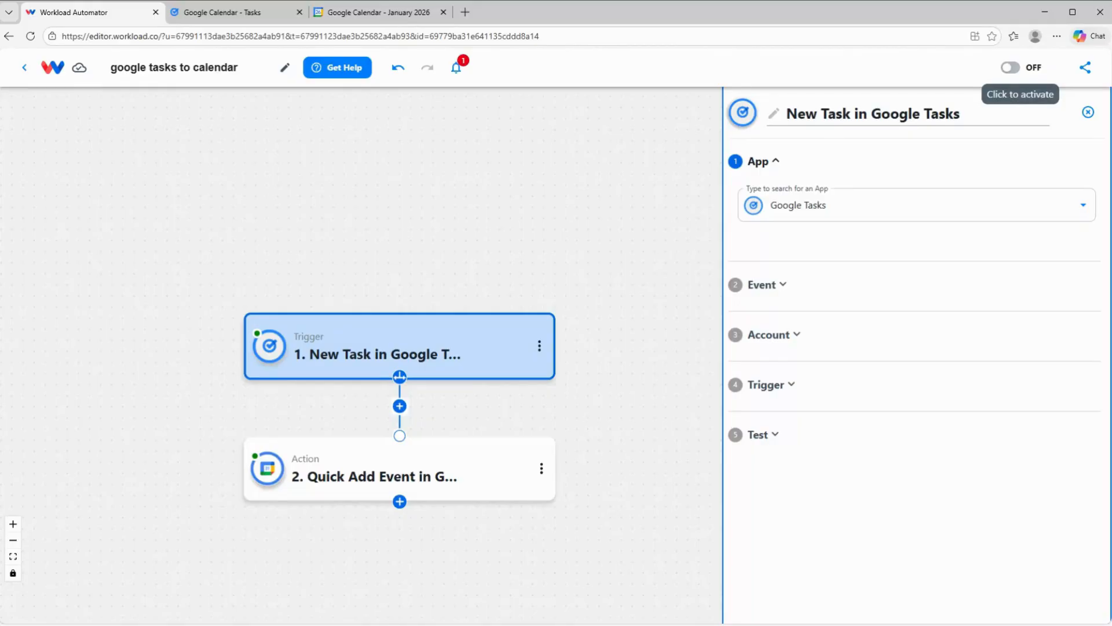
click(1010, 67)
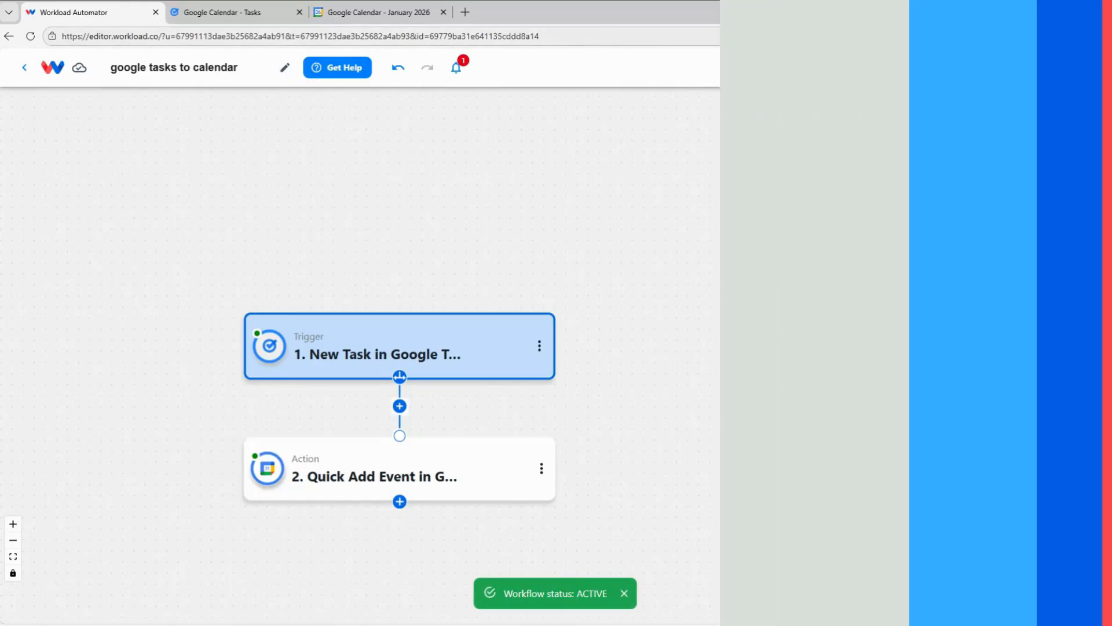